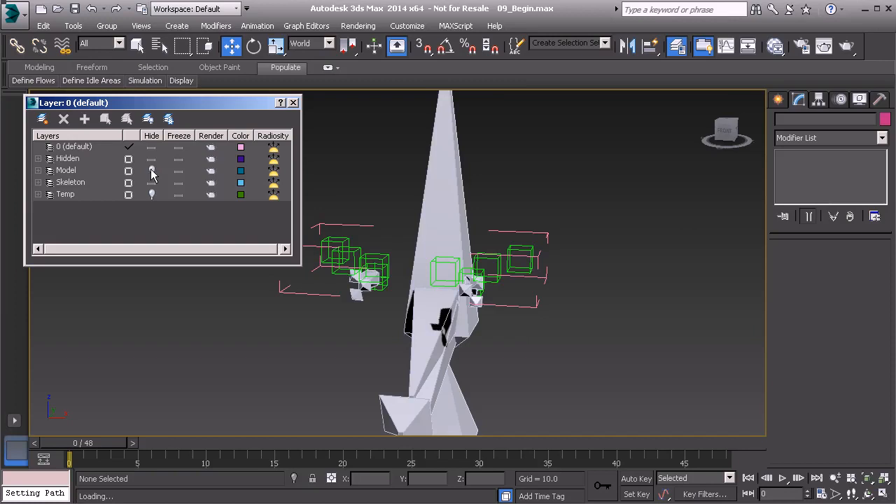
# - Close the layer manager, select the singer_head mesh and bring its Skin bone list into view
pyautogui.click(294, 102)
pyautogui.click(447, 145)
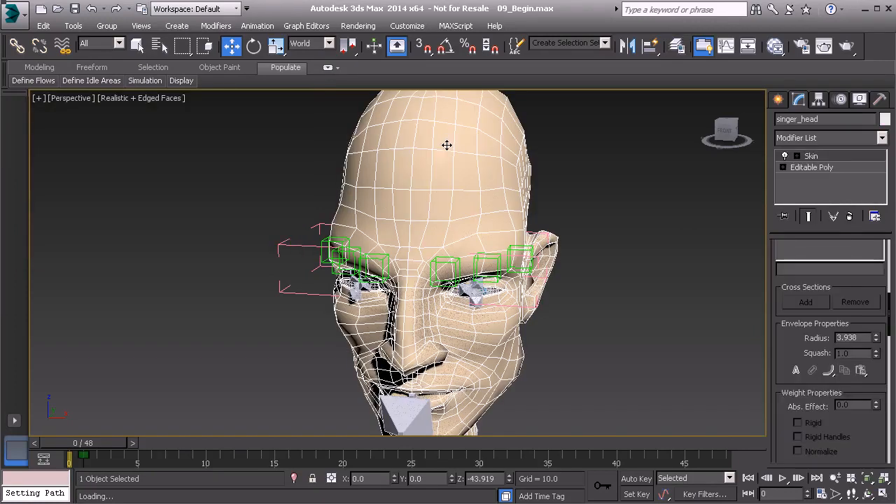
pyautogui.scroll(5, 777, 294)
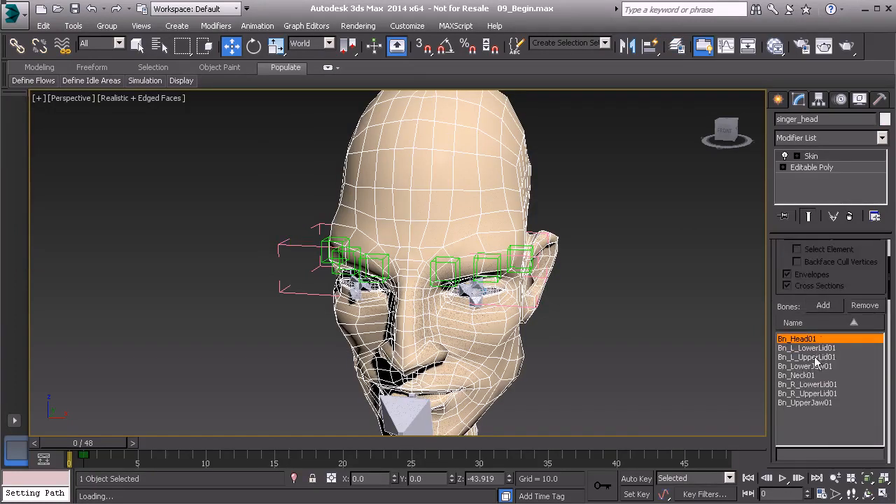
# - Add the six eyebrow bones, Bn_L_Brow_A01, B01, C01 and Bn_R_Brow_A01, B01, C01, to the head's Skin modifier
pyautogui.click(824, 306)
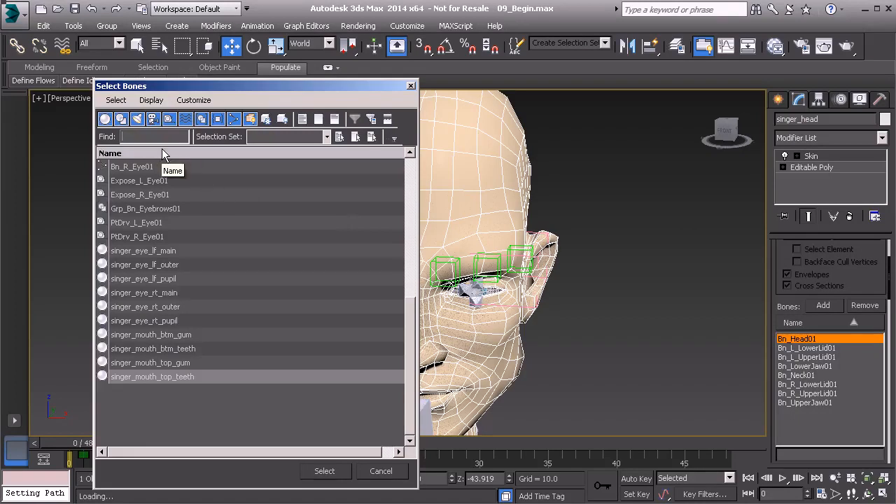
pyautogui.write('bn_')
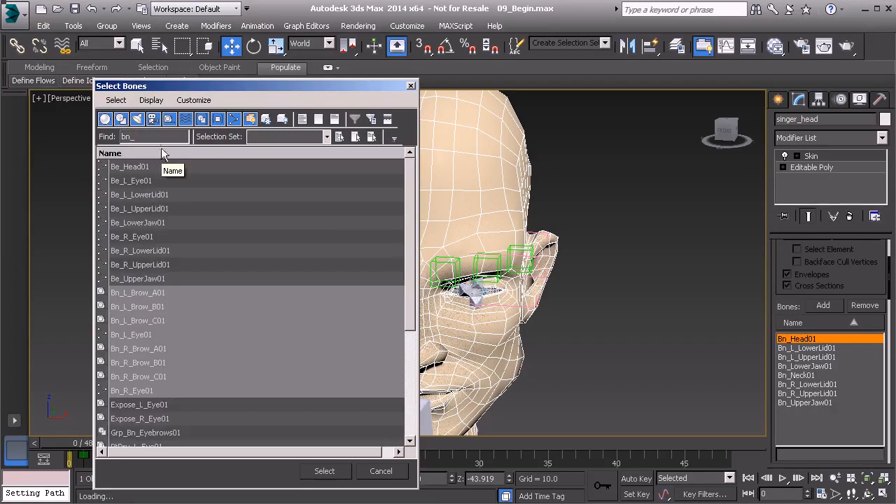
pyautogui.click(157, 297)
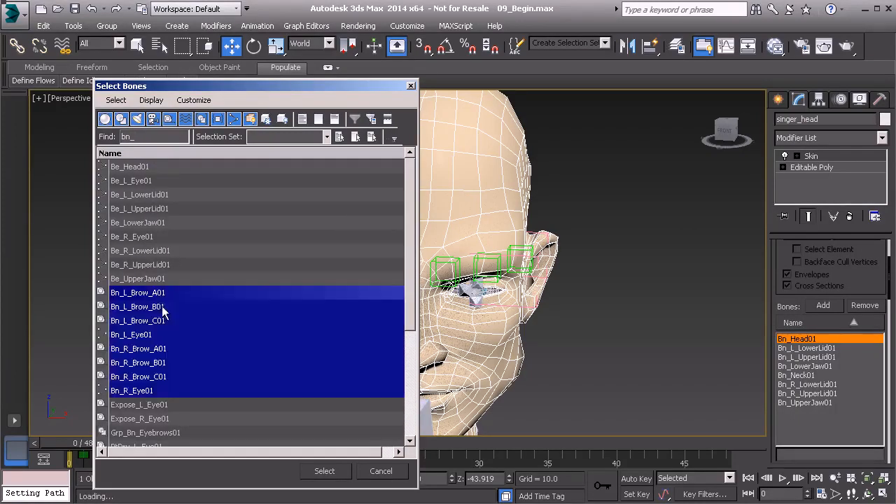
pyautogui.keyDown('ctrl'); pyautogui.click(161, 308); pyautogui.keyUp('ctrl')
pyautogui.keyDown('ctrl'); pyautogui.click(163, 320); pyautogui.keyUp('ctrl')
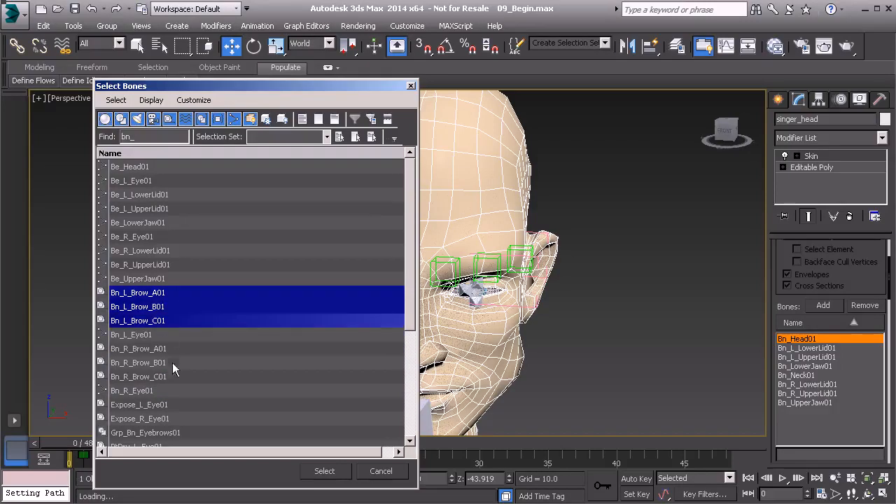
pyautogui.keyDown('ctrl'); pyautogui.click(168, 349); pyautogui.keyUp('ctrl')
pyautogui.keyDown('ctrl'); pyautogui.click(168, 362); pyautogui.keyUp('ctrl')
pyautogui.keyDown('ctrl'); pyautogui.click(166, 377); pyautogui.keyUp('ctrl')
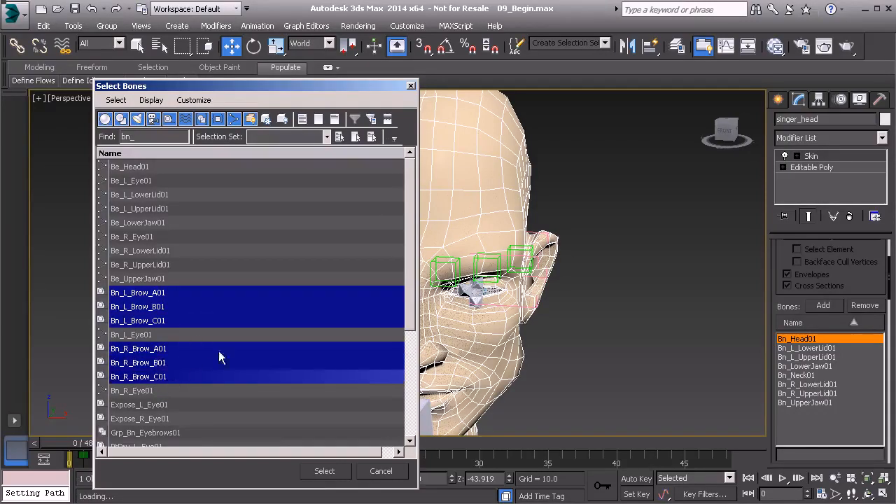
pyautogui.click(324, 472)
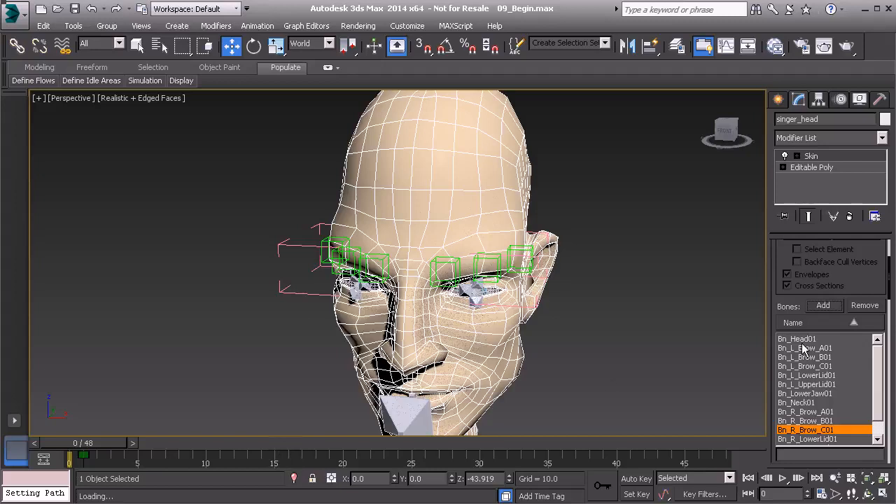
# - Select the upper jaw bone with the Rotate tool active and examine the face around the eyebrow bones from several angles
pyautogui.keyDown('alt'); pyautogui.moveTo(477, 312); pyautogui.dragTo(424, 275, button='middle'); pyautogui.keyUp('alt')
pyautogui.click(354, 386)
pyautogui.press('e')
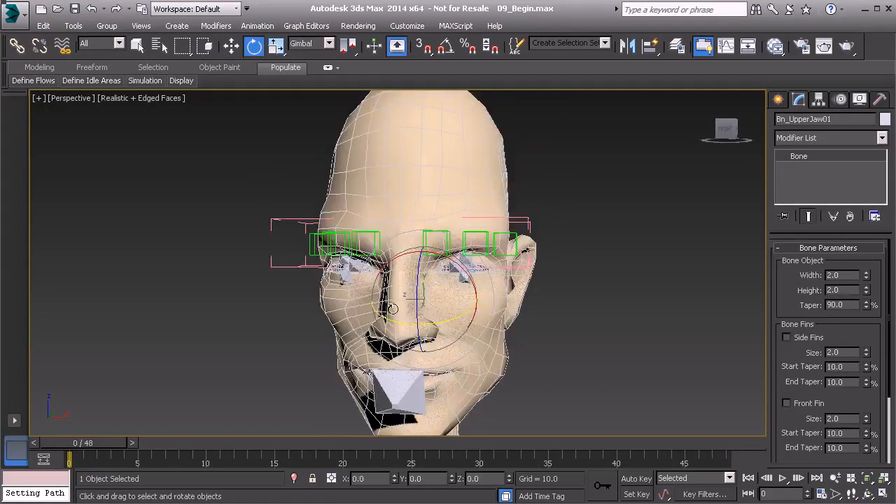
pyautogui.keyDown('alt'); pyautogui.moveTo(462, 321); pyautogui.dragTo(408, 230, button='middle'); pyautogui.keyUp('alt')
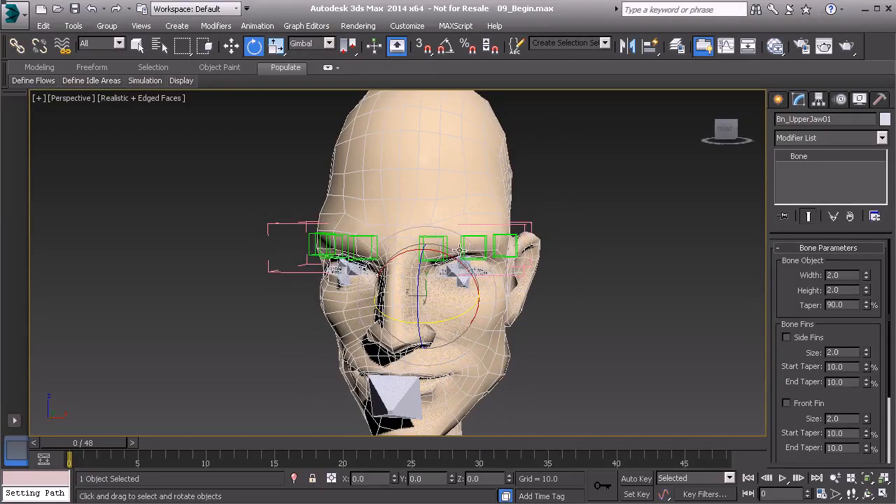
pyautogui.keyDown('alt'); pyautogui.moveTo(456, 241); pyautogui.dragTo(446, 280, button='middle'); pyautogui.keyUp('alt')
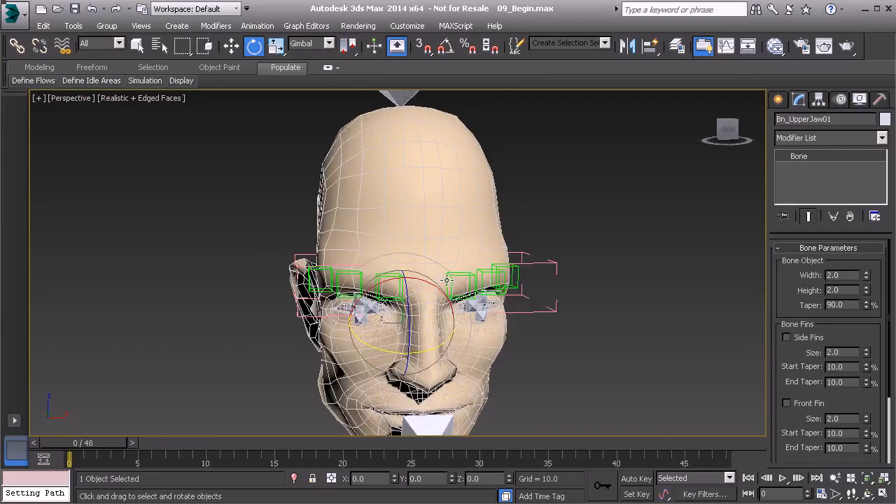
# - Reselect the head mesh, activate its Skin modifier for envelope editing and select the Bn_L_Brow_A01 envelope
pyautogui.click(481, 239)
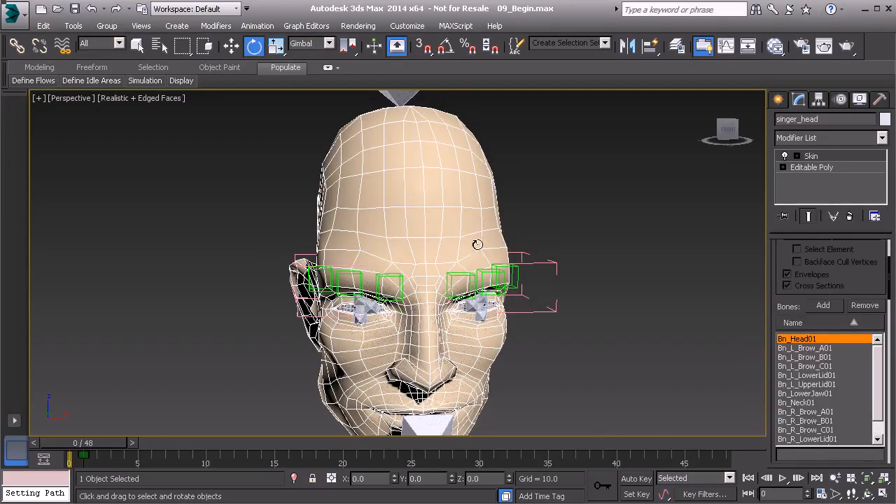
pyautogui.click(838, 156)
pyautogui.keyDown('alt'); pyautogui.moveTo(525, 316); pyautogui.dragTo(455, 287, button='middle'); pyautogui.keyUp('alt')
pyautogui.scroll(4, 436, 271)
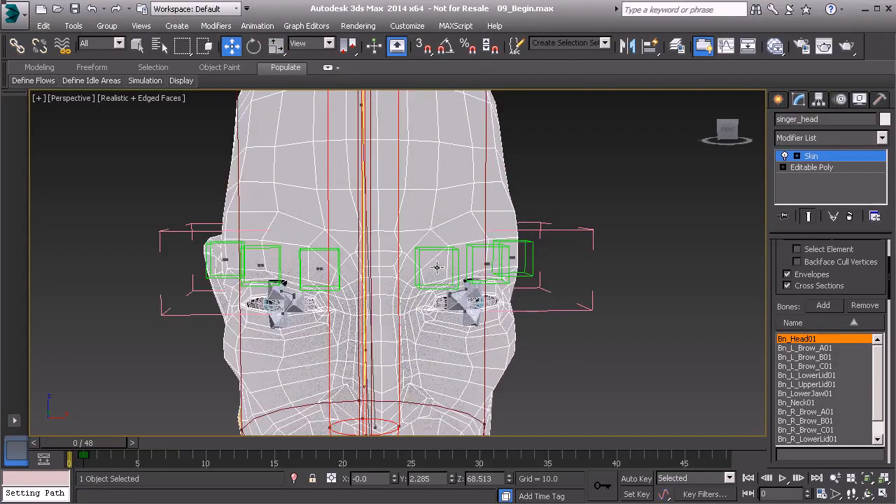
pyautogui.click(436, 267)
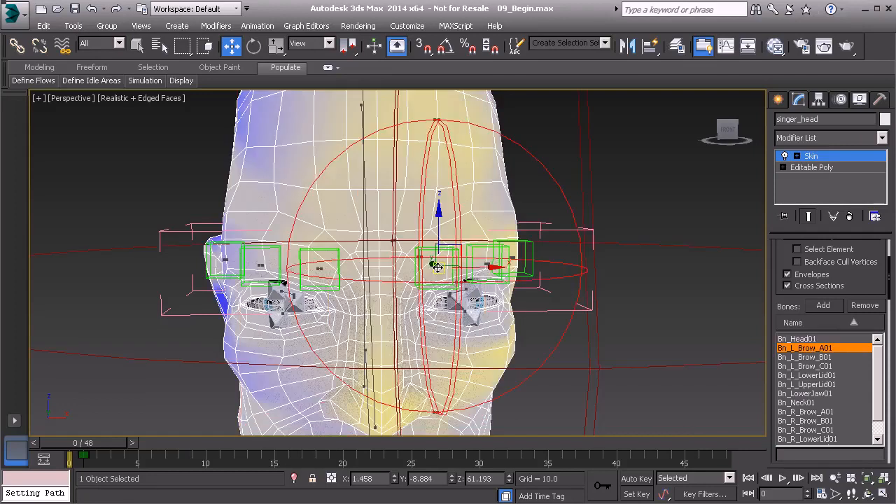
# - Select the outer envelope cross section at one end of Bn_L_Brow_A01 and set its radius to 0
pyautogui.scroll(-5, 482, 187)
pyautogui.moveTo(483, 225); pyautogui.dragTo(461, 279, button='middle')
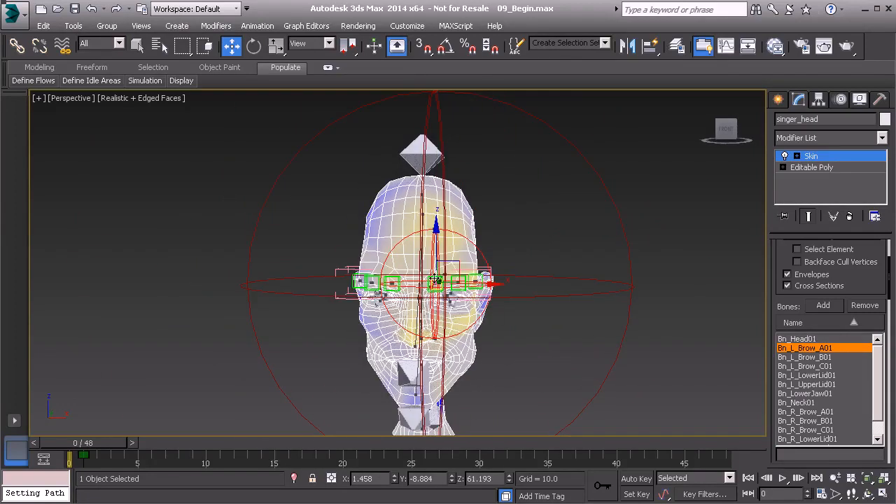
pyautogui.keyDown('alt'); pyautogui.moveTo(511, 360); pyautogui.dragTo(424, 264, button='middle'); pyautogui.keyUp('alt')
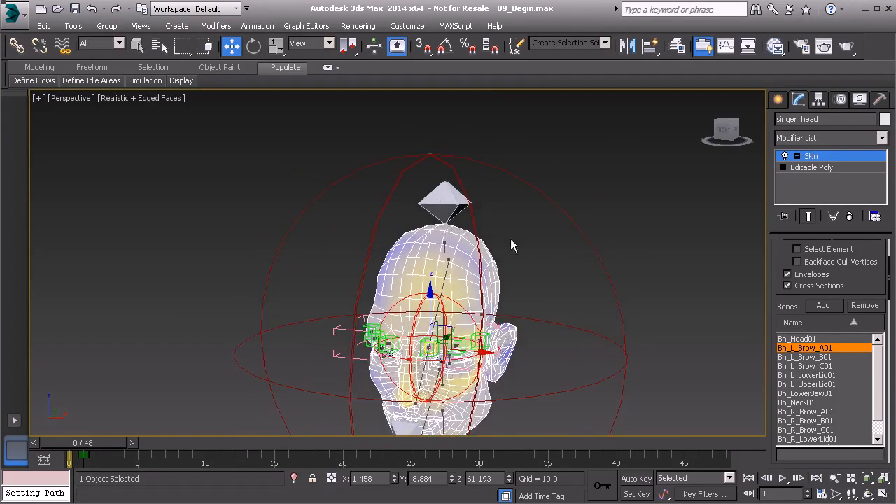
pyautogui.moveTo(497, 221); pyautogui.dragTo(462, 271, button='middle')
pyautogui.moveTo(472, 344); pyautogui.dragTo(474, 293, button='middle')
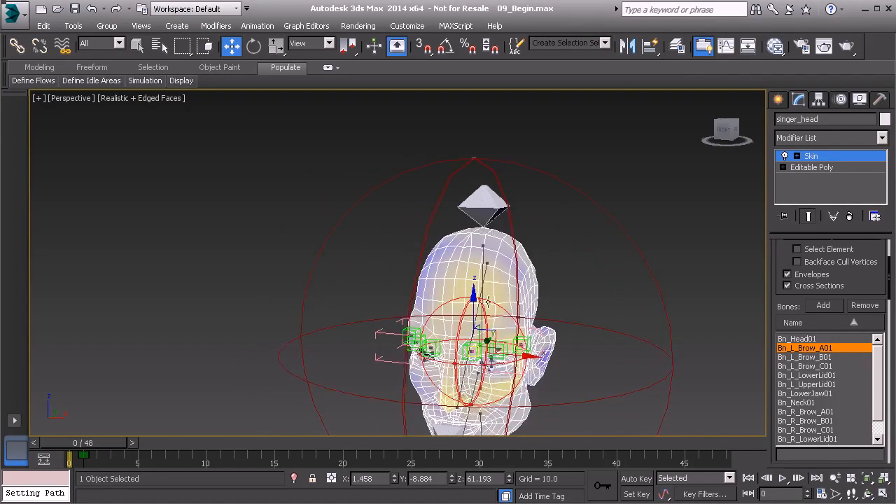
pyautogui.moveTo(486, 237); pyautogui.dragTo(487, 313, button='middle')
pyautogui.scroll(2, 487, 313)
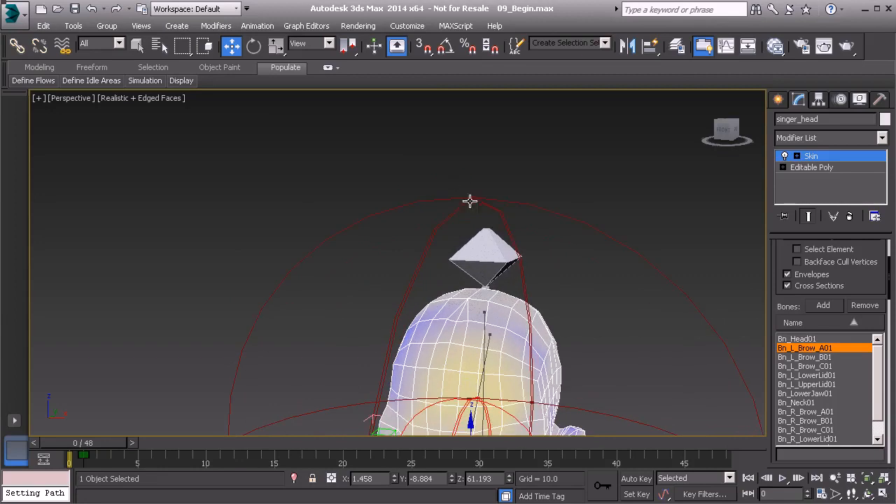
pyautogui.moveTo(472, 212); pyautogui.dragTo(474, 118, button='middle')
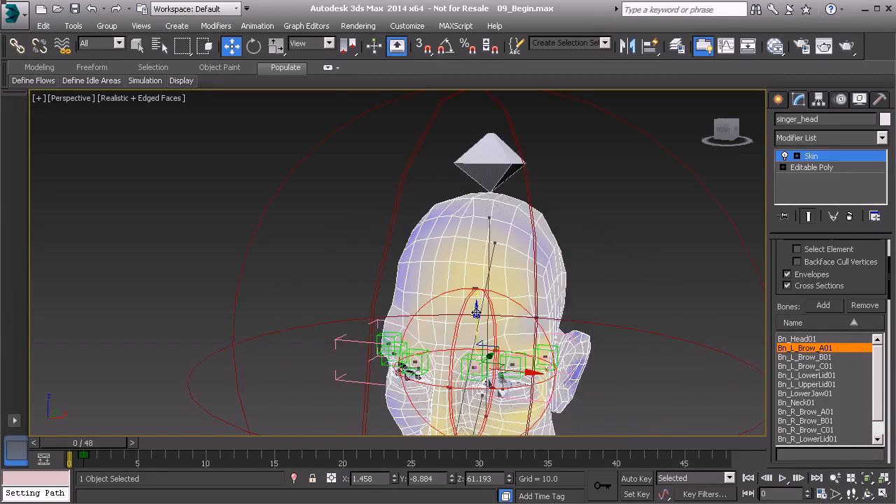
pyautogui.moveTo(469, 275); pyautogui.dragTo(471, 351, button='middle')
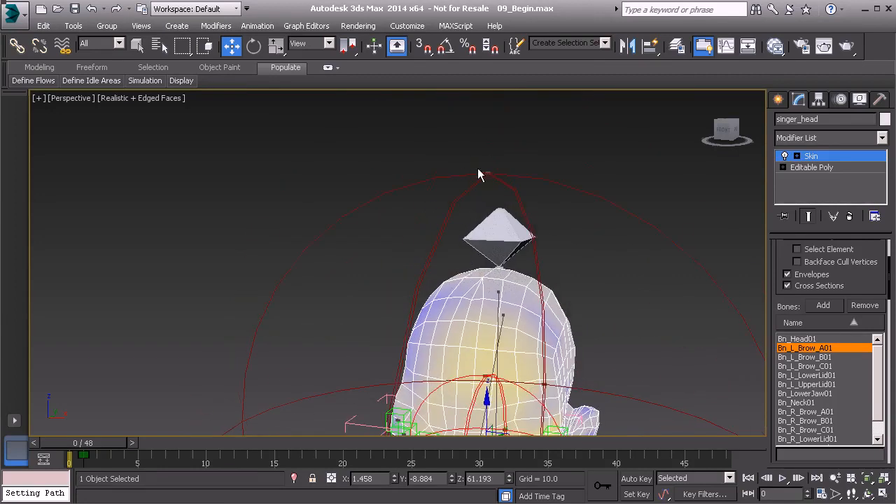
pyautogui.click(491, 174)
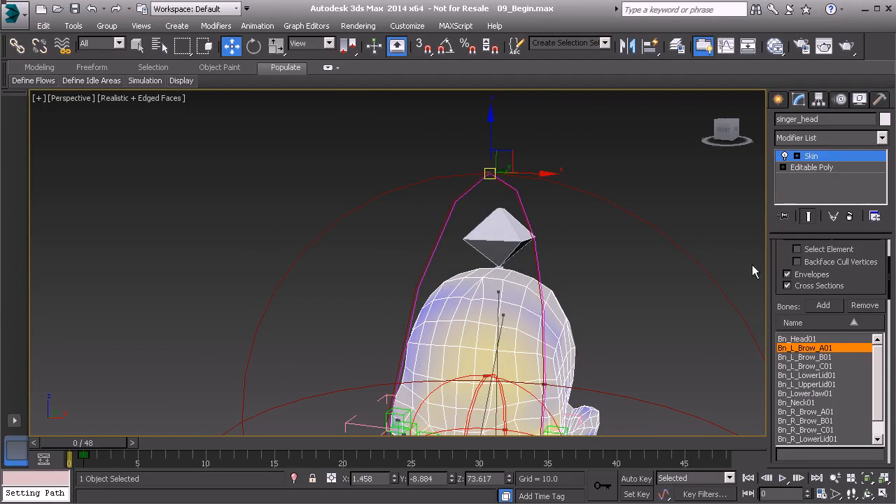
pyautogui.scroll(-5, 774, 294)
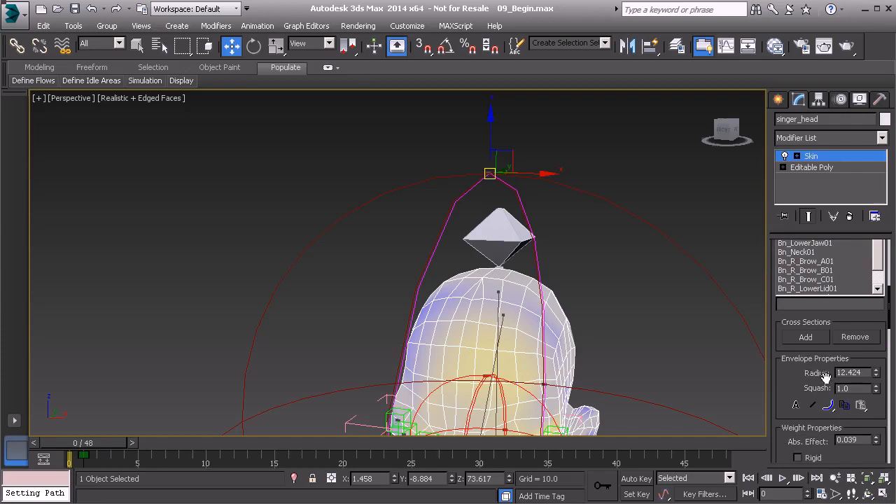
pyautogui.moveTo(588, 366); pyautogui.dragTo(577, 271, button='middle')
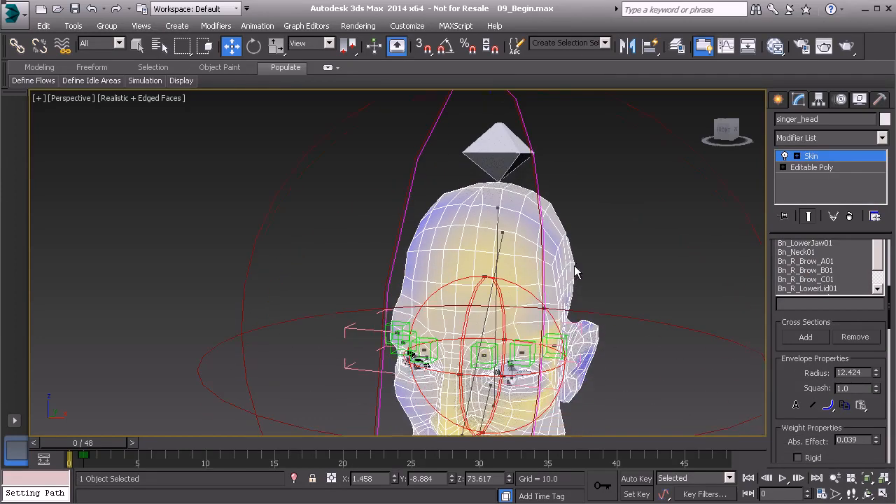
pyautogui.rightClick(875, 374)
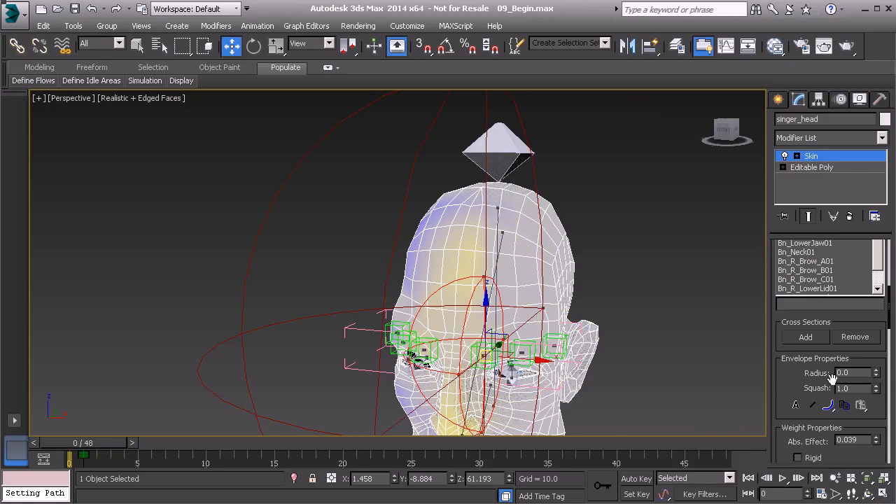
# - Set the radius of the remaining outer envelope cross section of Bn_L_Brow_A01 to 0
pyautogui.moveTo(422, 258); pyautogui.dragTo(418, 310, button='middle')
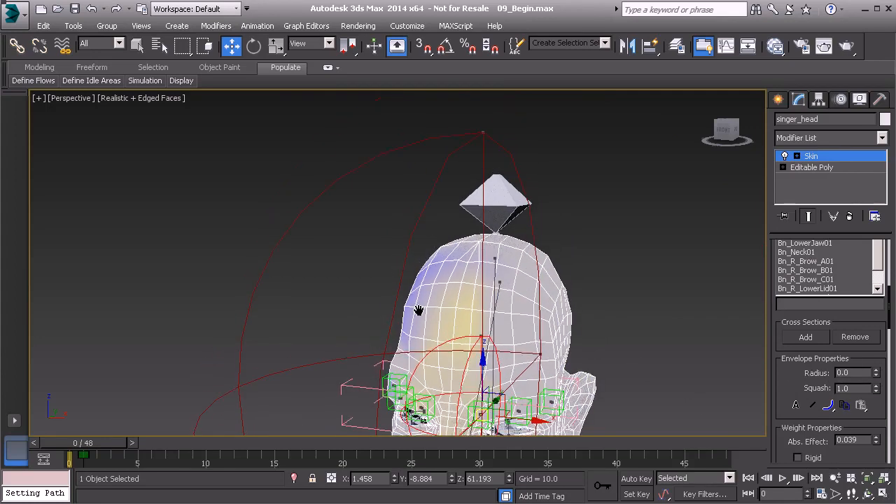
pyautogui.click(483, 134)
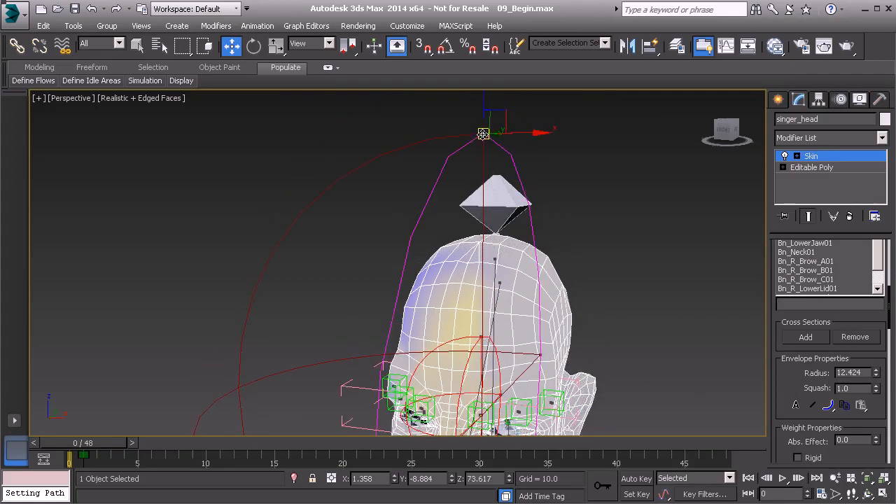
pyautogui.rightClick(877, 374)
# - Select the middle left brow bone's envelope and set the outer cross-section radius at both of its ends to 0
pyautogui.moveTo(470, 371); pyautogui.dragTo(463, 271, button='middle')
pyautogui.scroll(4, 504, 336)
pyautogui.scroll(2, 502, 332)
pyautogui.click(551, 253)
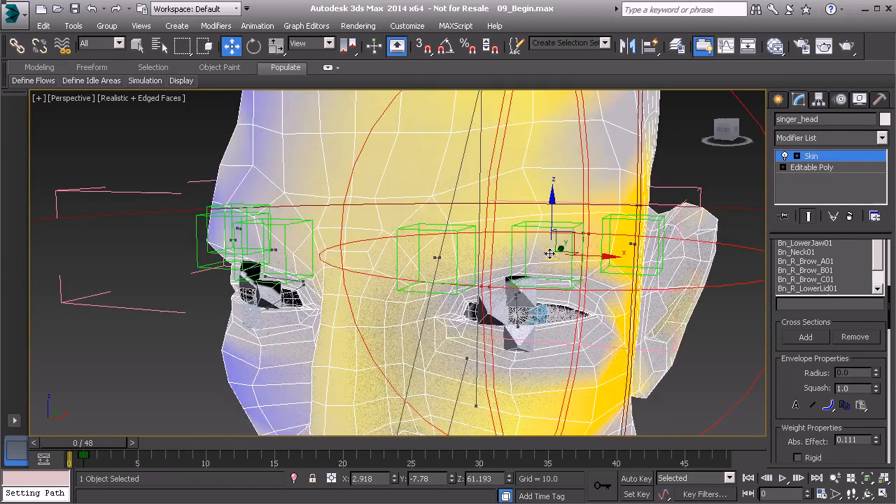
pyautogui.moveTo(551, 254); pyautogui.dragTo(510, 396, button='middle')
pyautogui.scroll(-6, 515, 322)
pyautogui.scroll(2, 516, 259)
pyautogui.scroll(1, 505, 294)
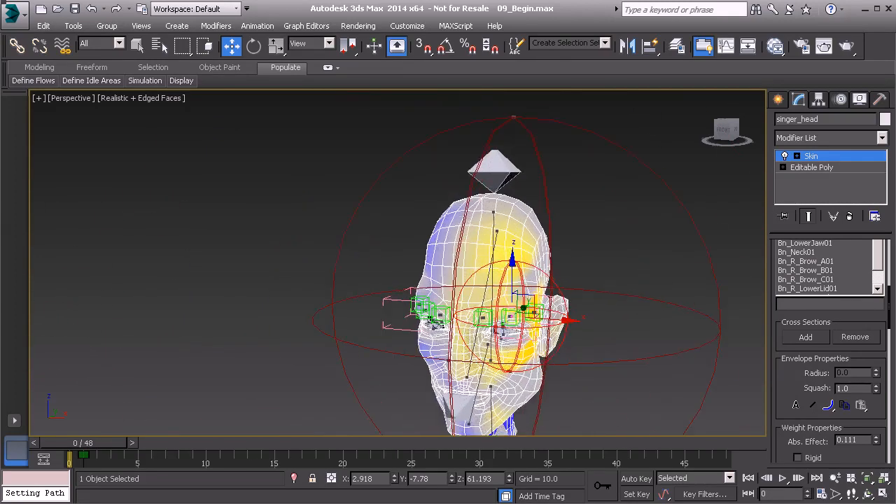
pyautogui.click(515, 119)
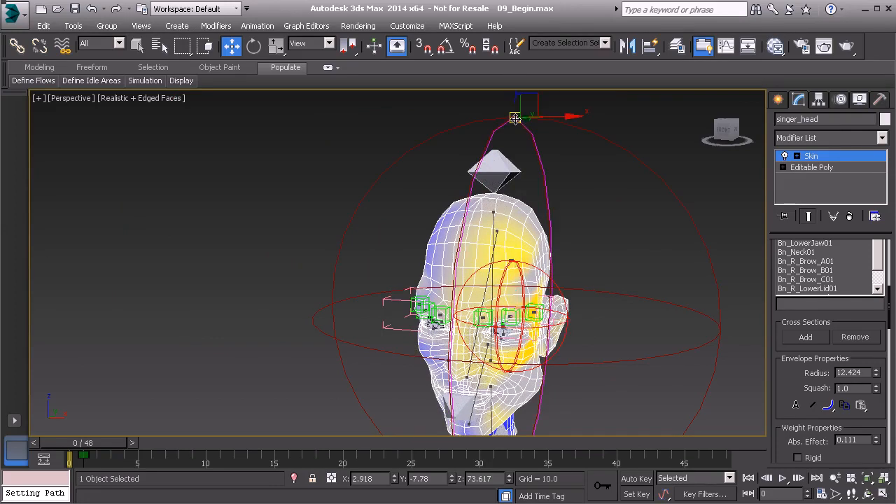
pyautogui.rightClick(876, 373)
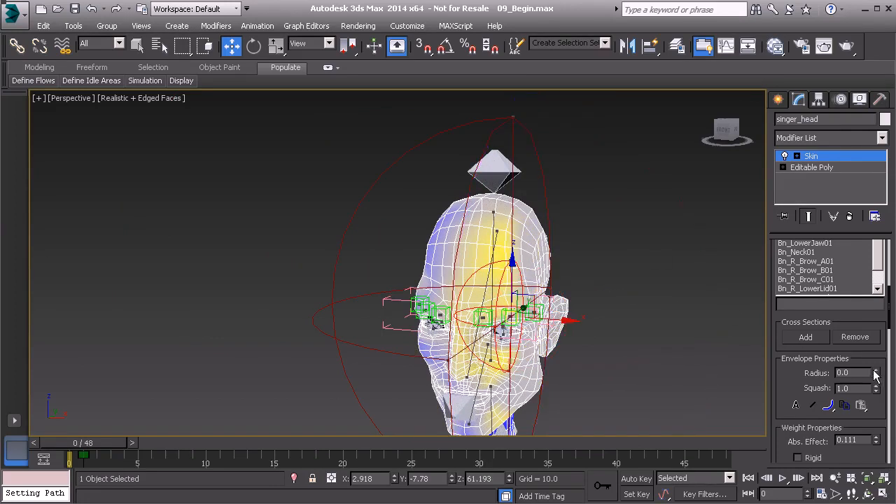
pyautogui.click(509, 116)
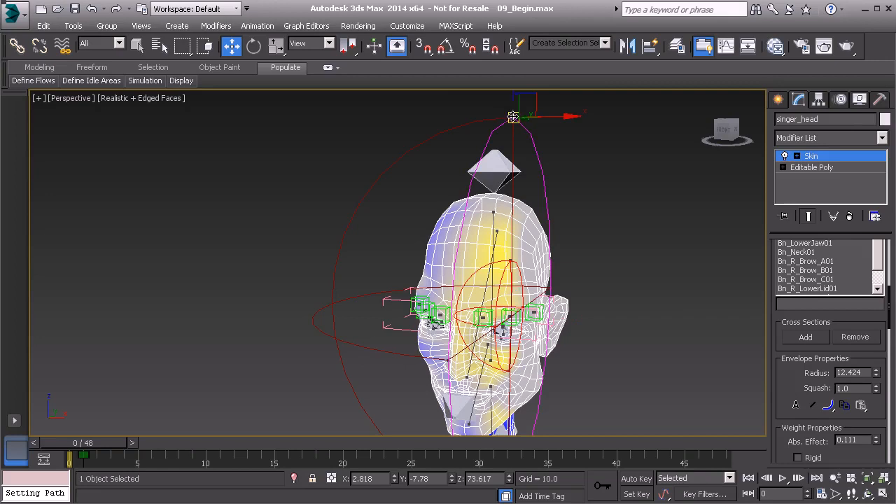
pyautogui.rightClick(876, 373)
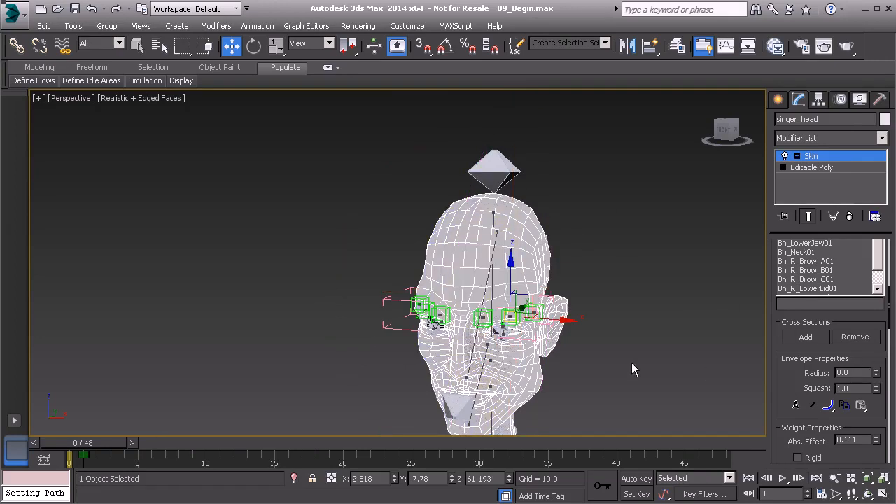
pyautogui.scroll(5, 570, 354)
pyautogui.moveTo(502, 294); pyautogui.dragTo(493, 337, button='middle')
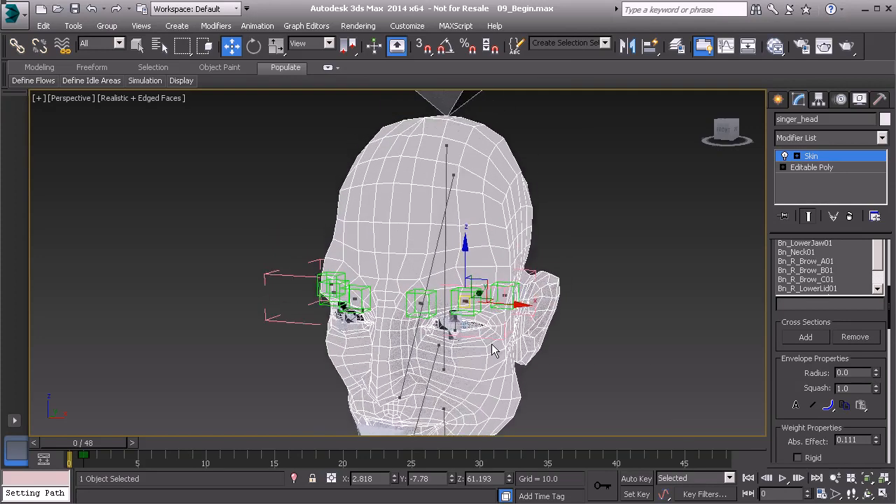
pyautogui.scroll(3, 493, 337)
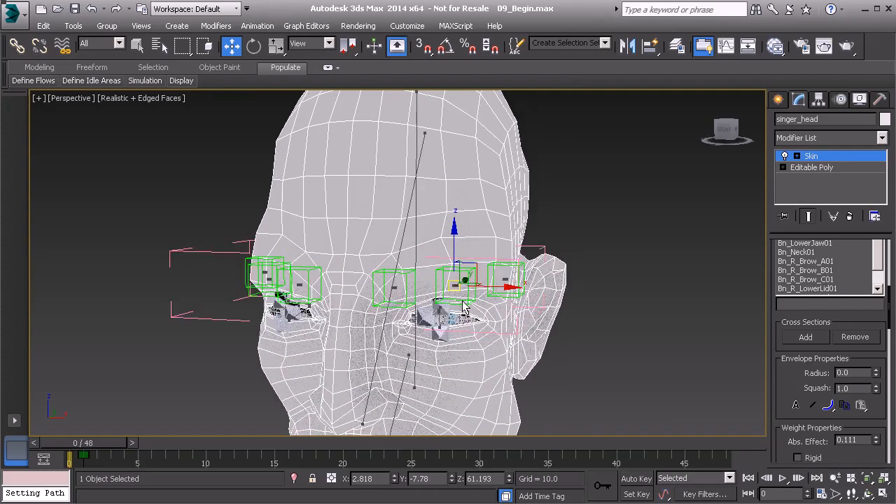
pyautogui.keyDown('alt'); pyautogui.moveTo(462, 308); pyautogui.dragTo(431, 299, button='middle'); pyautogui.keyUp('alt')
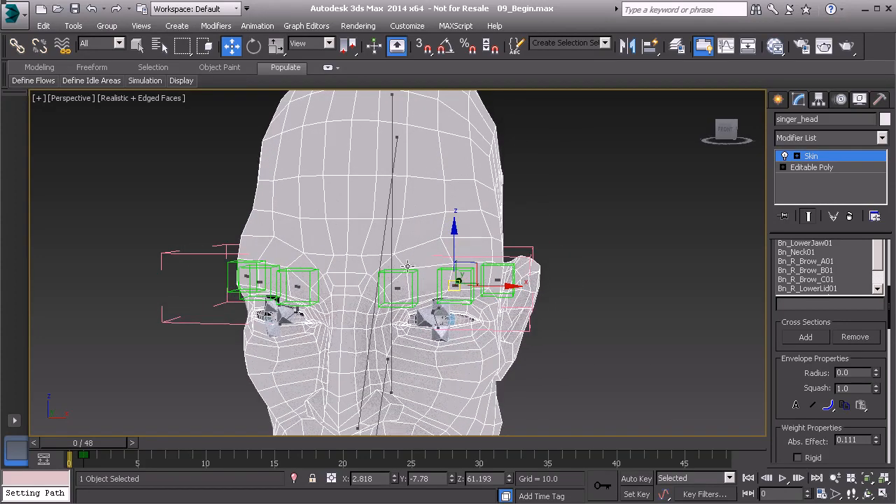
# - Leave the Skin modifier's envelope editing and select the upper jaw bone Bn_UpperJaw01
pyautogui.keyDown('alt'); pyautogui.moveTo(429, 316); pyautogui.dragTo(469, 294, button='middle'); pyautogui.keyUp('alt')
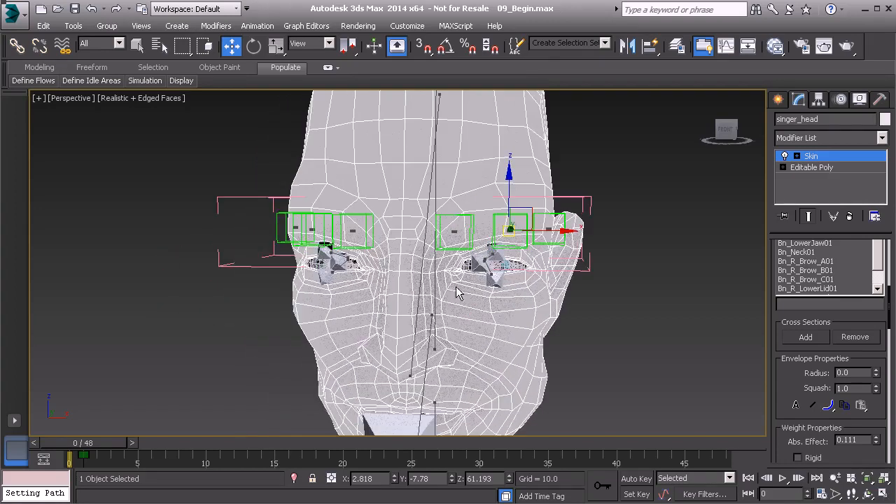
pyautogui.keyDown('alt'); pyautogui.moveTo(388, 334); pyautogui.dragTo(477, 317, button='middle'); pyautogui.keyUp('alt')
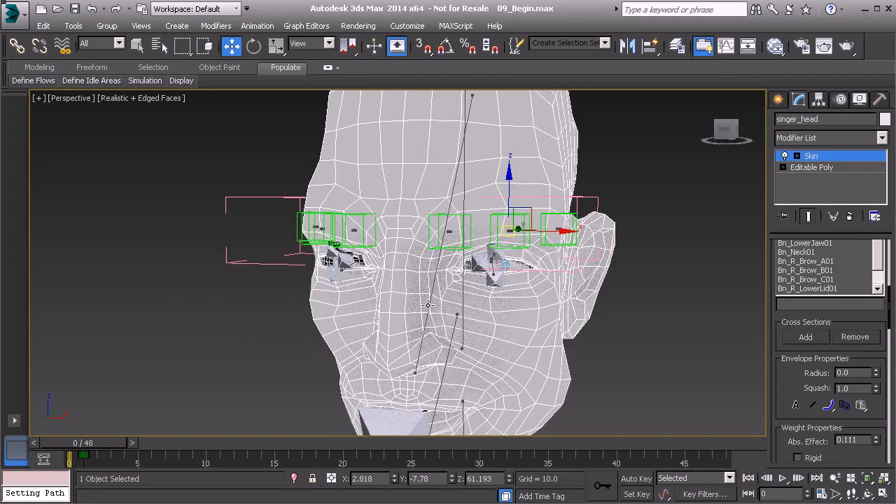
pyautogui.keyDown('alt'); pyautogui.moveTo(396, 227); pyautogui.dragTo(534, 323, button='middle'); pyautogui.keyUp('alt')
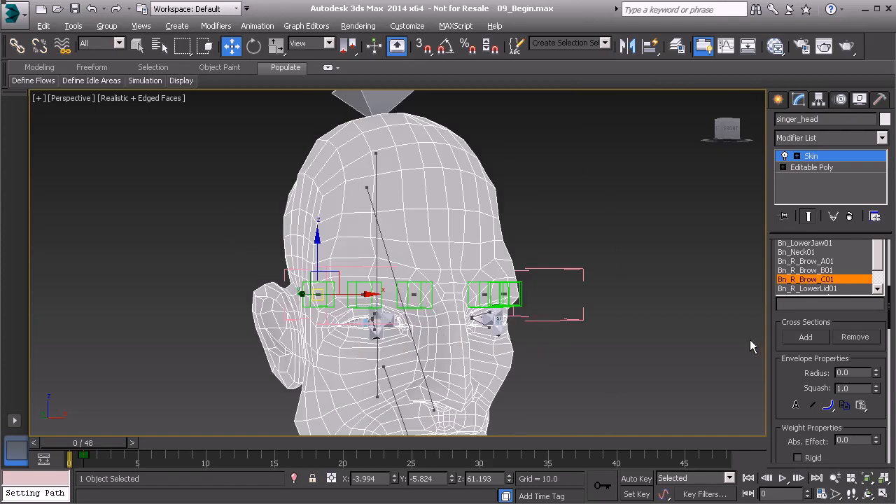
pyautogui.click(840, 152)
pyautogui.keyDown('alt'); pyautogui.moveTo(479, 276); pyautogui.dragTo(355, 241, button='middle'); pyautogui.keyUp('alt')
pyautogui.keyDown('alt'); pyautogui.moveTo(334, 399); pyautogui.dragTo(336, 356, button='middle'); pyautogui.keyUp('alt')
pyautogui.click(329, 350)
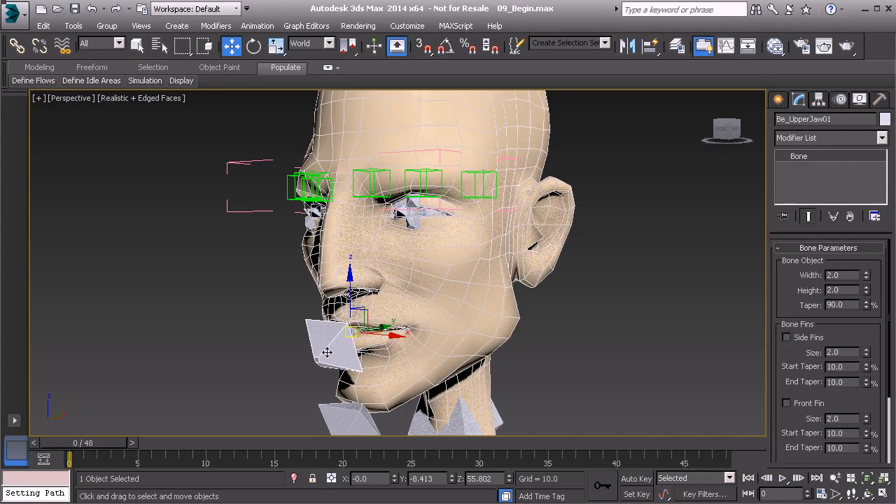
pyautogui.press('pageup')
# - Test-rotate the upper jaw bone to check how the head mesh deforms, undoing each rotation
pyautogui.keyDown('alt'); pyautogui.moveTo(416, 255); pyautogui.dragTo(425, 299, button='middle'); pyautogui.keyUp('alt')
pyautogui.press('e')
pyautogui.moveTo(425, 301); pyautogui.dragTo(433, 269)
pyautogui.hotkey('ctrl', 'z')
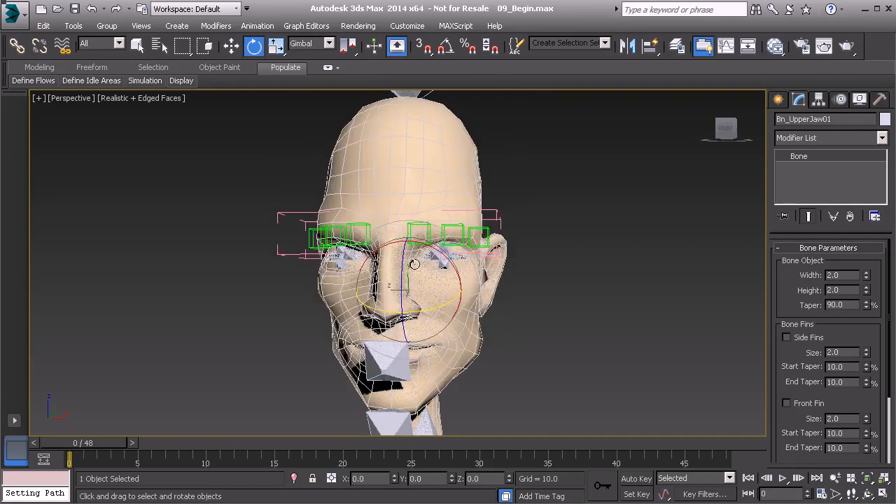
pyautogui.hotkey('ctrl', 'z')
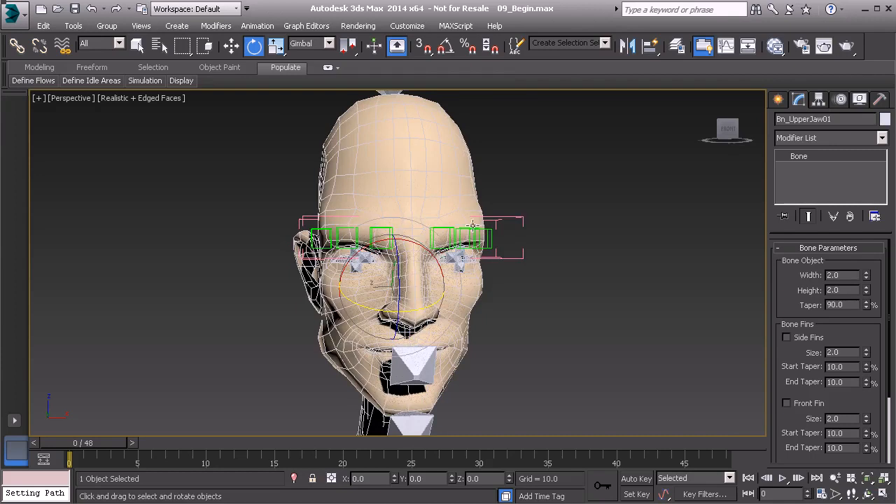
pyautogui.hotkey('ctrl', 'z')
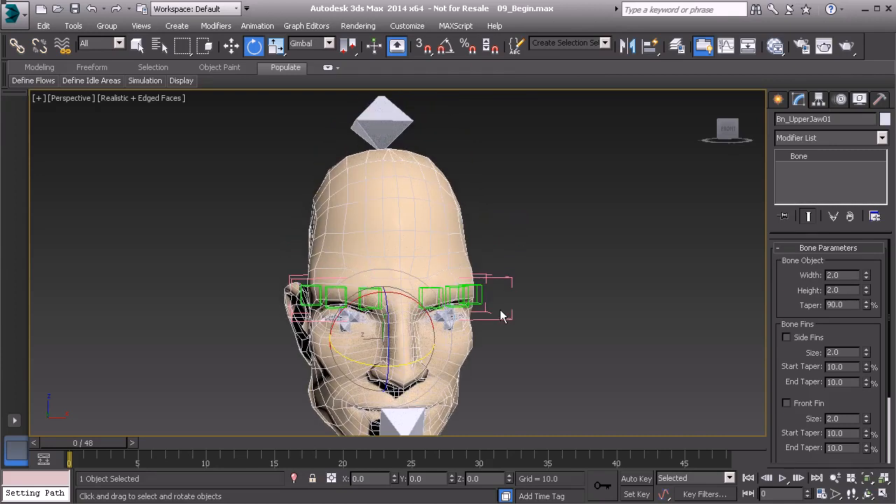
pyautogui.moveTo(392, 364); pyautogui.dragTo(389, 326)
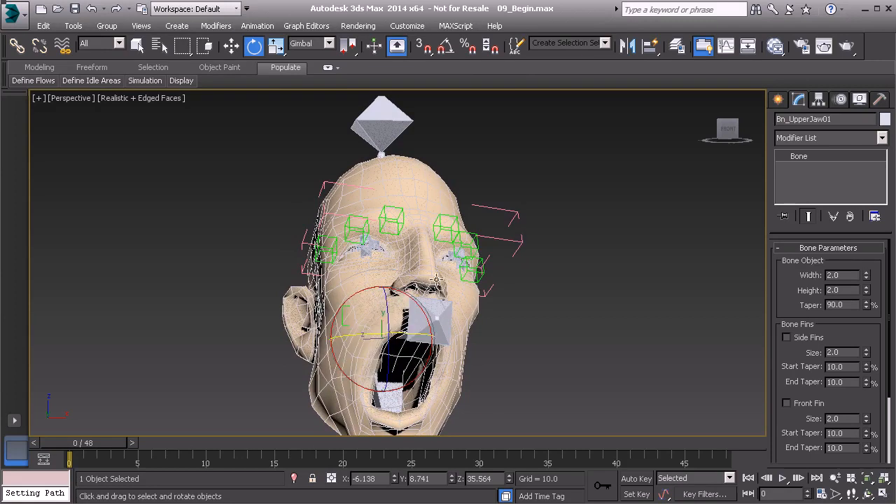
pyautogui.hotkey('ctrl', 'z')
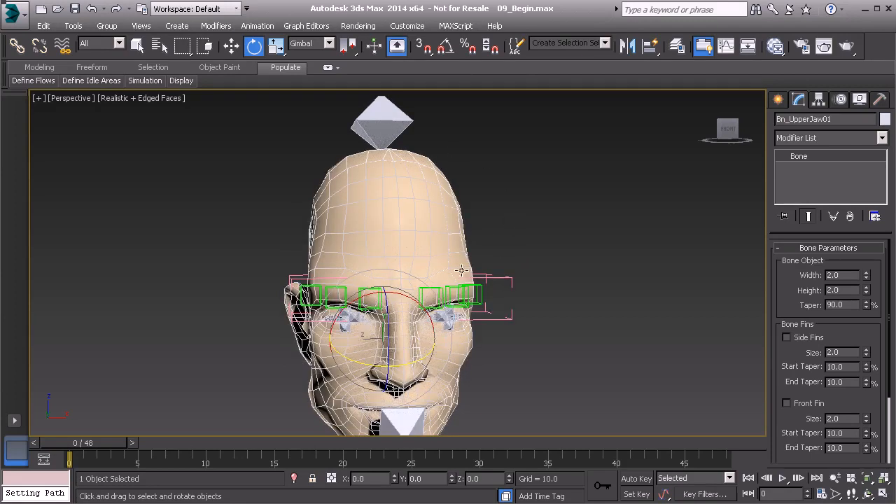
# - Reselect the singer head mesh and activate its Skin modifier for envelope editing
pyautogui.scroll(5, 482, 301)
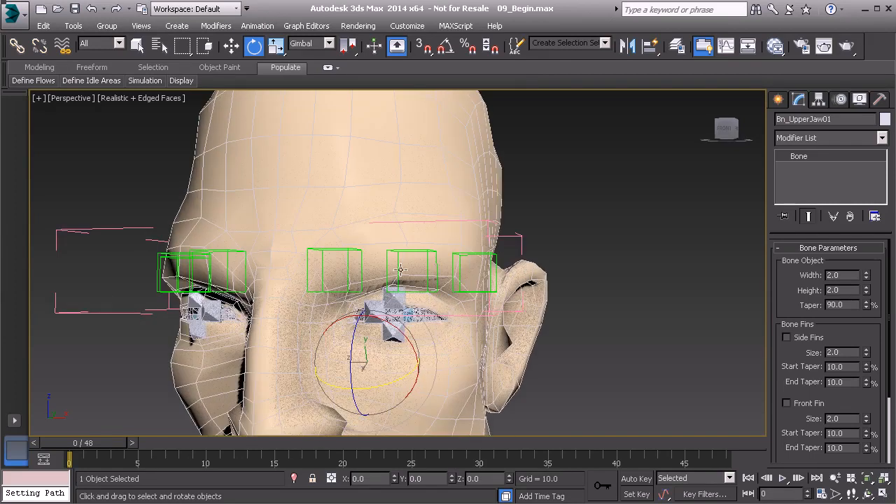
pyautogui.keyDown('alt'); pyautogui.moveTo(433, 305); pyautogui.dragTo(423, 287, button='middle'); pyautogui.keyUp('alt')
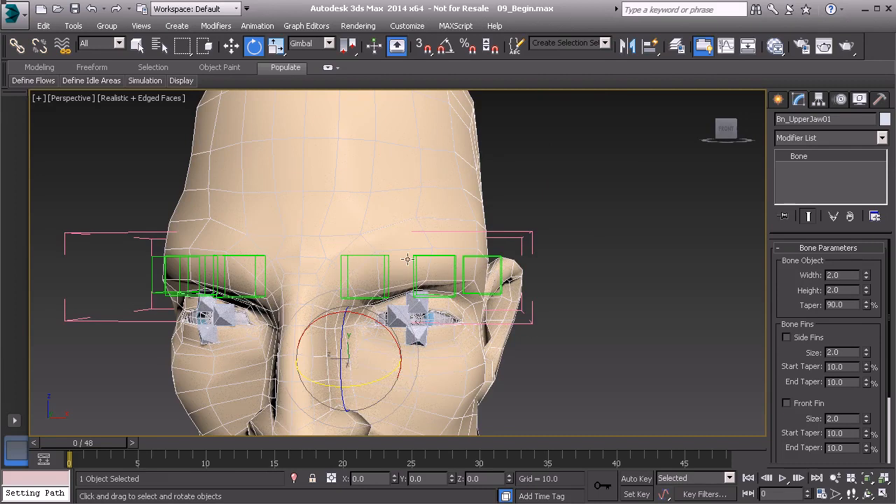
pyautogui.click(391, 243)
pyautogui.moveTo(391, 308); pyautogui.dragTo(405, 313, button='middle')
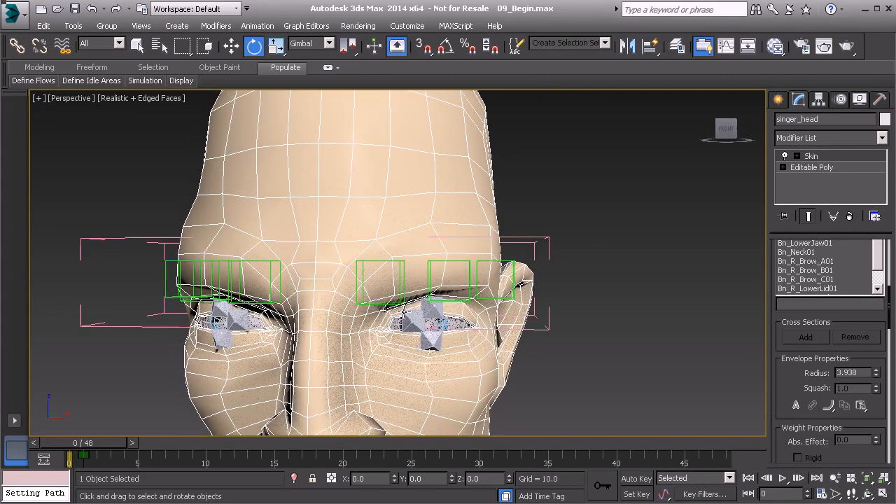
pyautogui.keyDown('alt'); pyautogui.moveTo(471, 284); pyautogui.dragTo(452, 284, button='middle'); pyautogui.keyUp('alt')
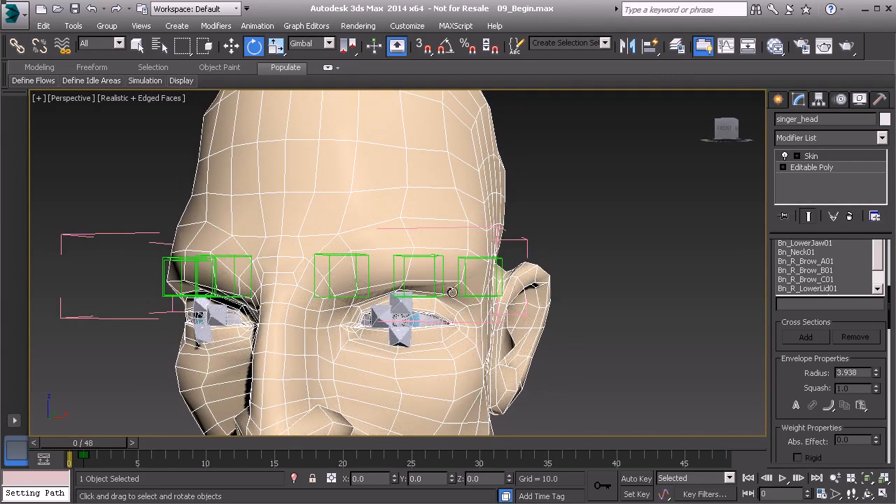
pyautogui.scroll(8, 455, 285)
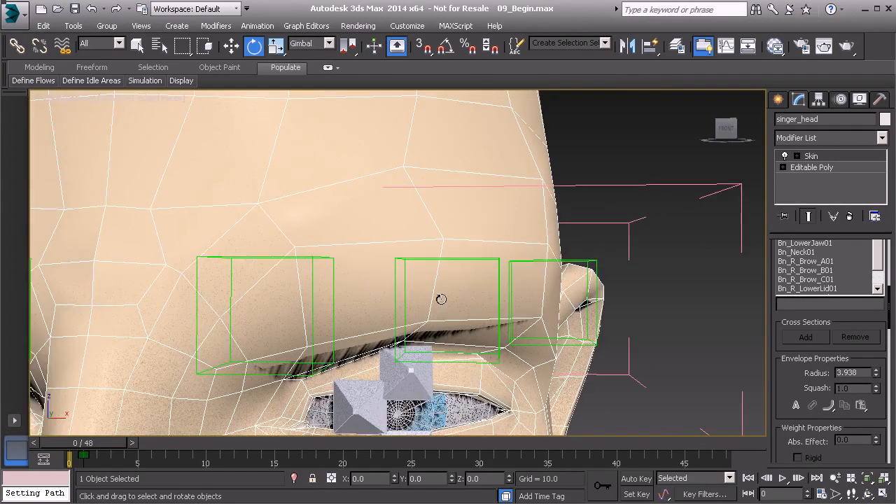
pyautogui.press('z')
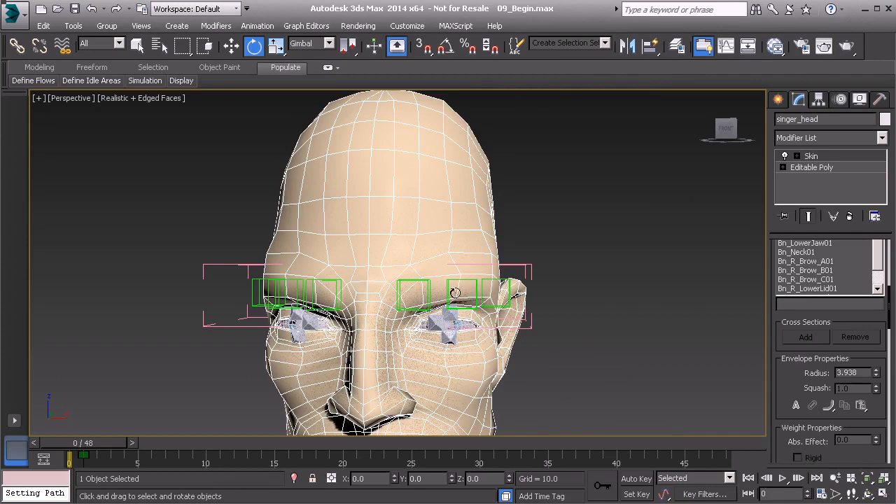
pyautogui.scroll(4, 461, 280)
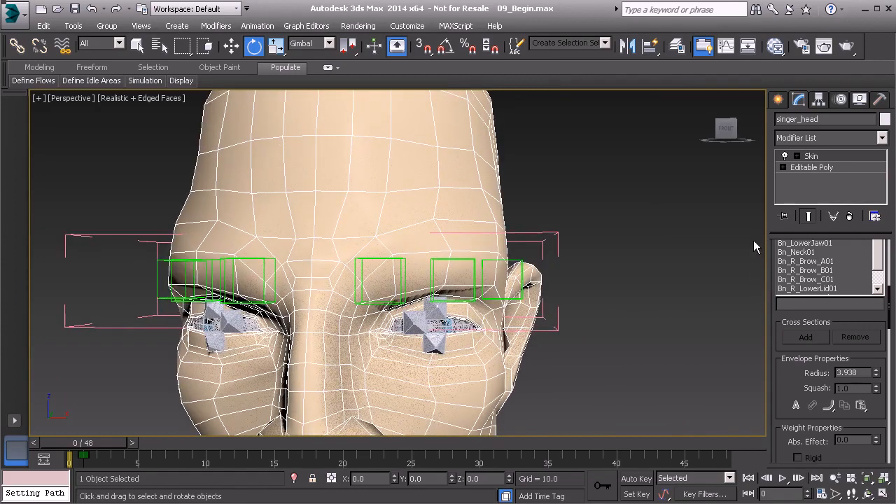
pyautogui.click(834, 156)
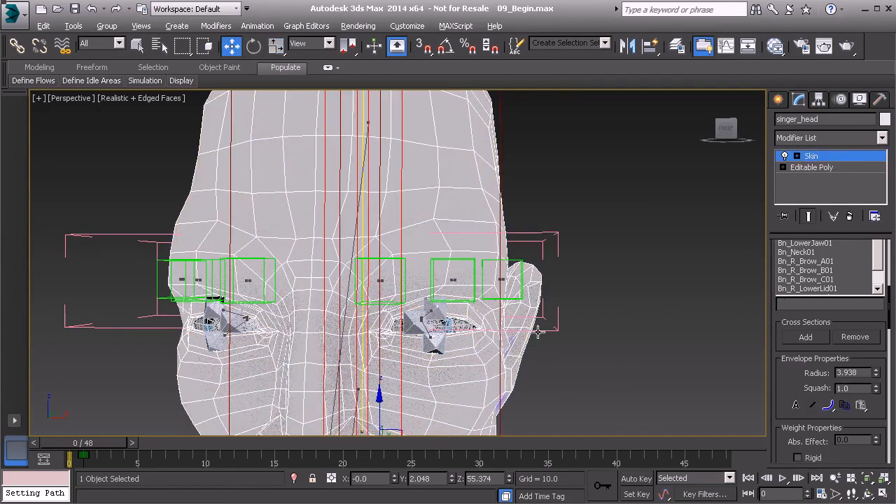
# - Examine the weight painter's brush strength and size settings and preview the brush over the left brow
pyautogui.keyDown('alt'); pyautogui.moveTo(553, 342); pyautogui.dragTo(548, 341, button='middle'); pyautogui.keyUp('alt')
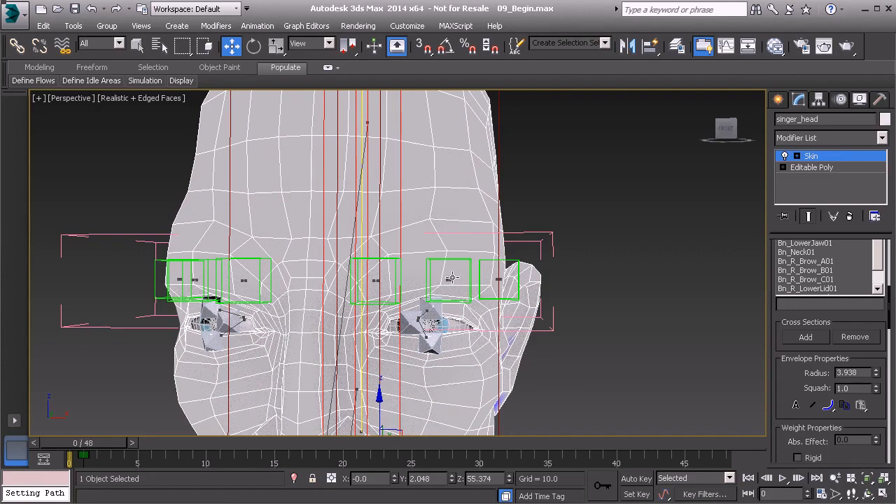
pyautogui.scroll(-5, 799, 353)
pyautogui.scroll(-2, 766, 244)
pyautogui.scroll(5, 448, 311)
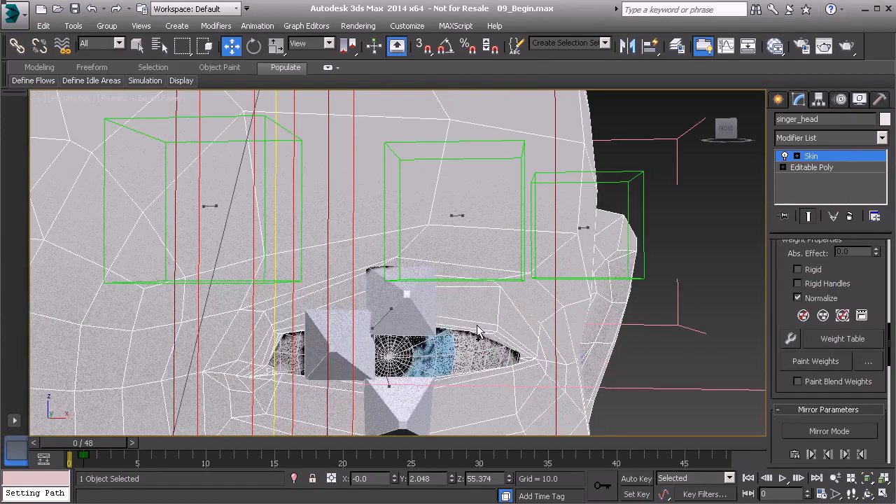
pyautogui.click(868, 361)
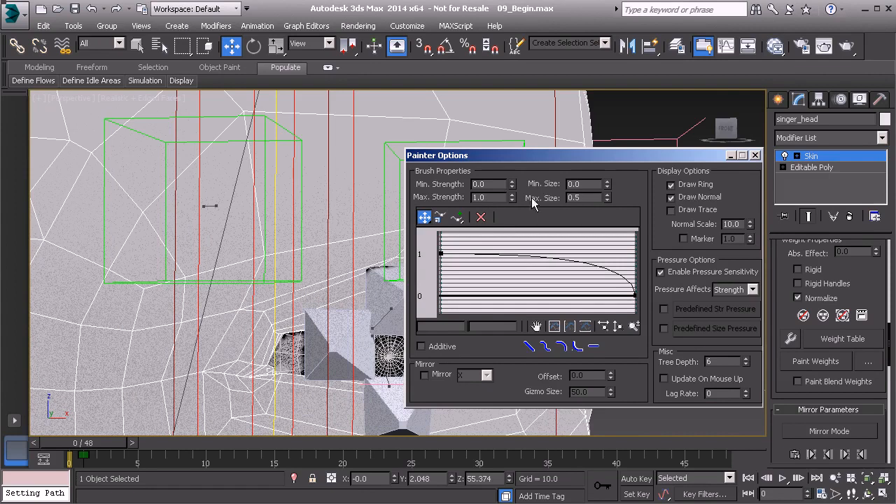
pyautogui.click(821, 361)
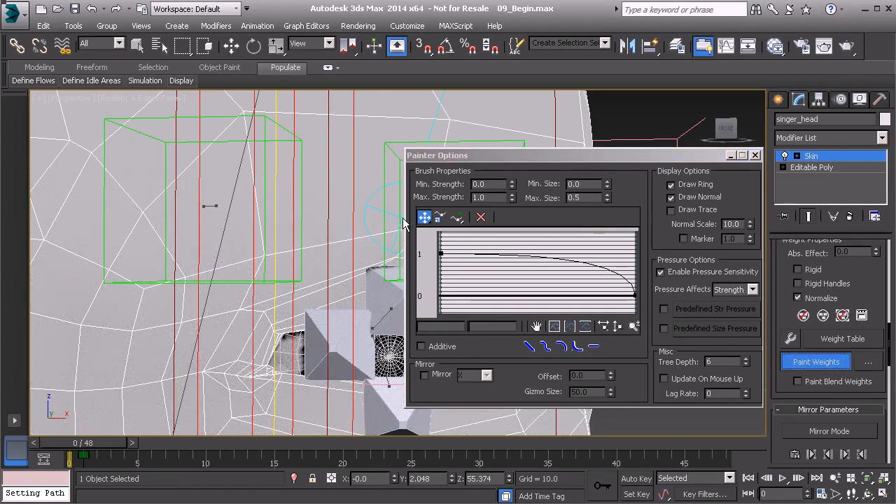
pyautogui.click(755, 154)
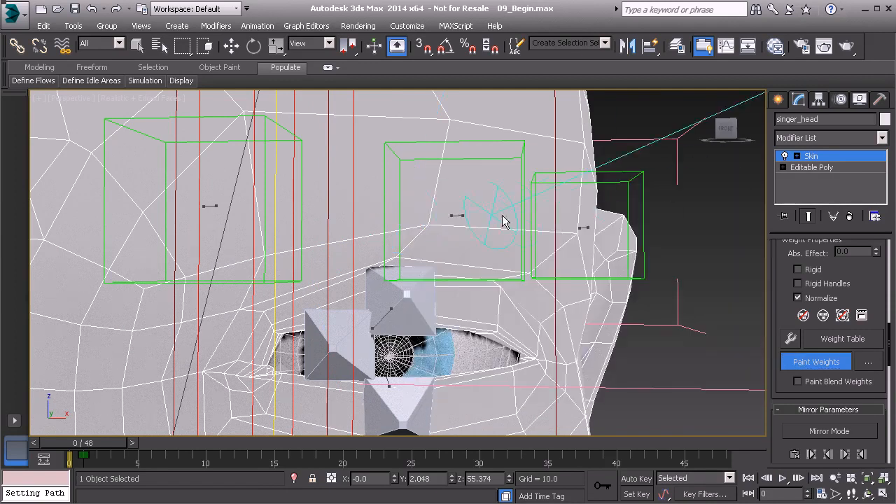
pyautogui.click(834, 363)
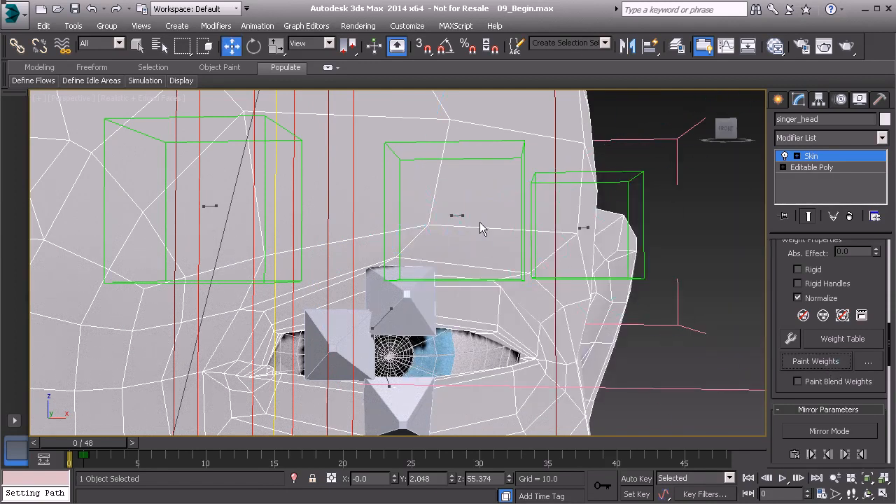
# - Select the middle left brow bone's envelope and paint skin weights onto the brow vertices around it
pyautogui.click(458, 215)
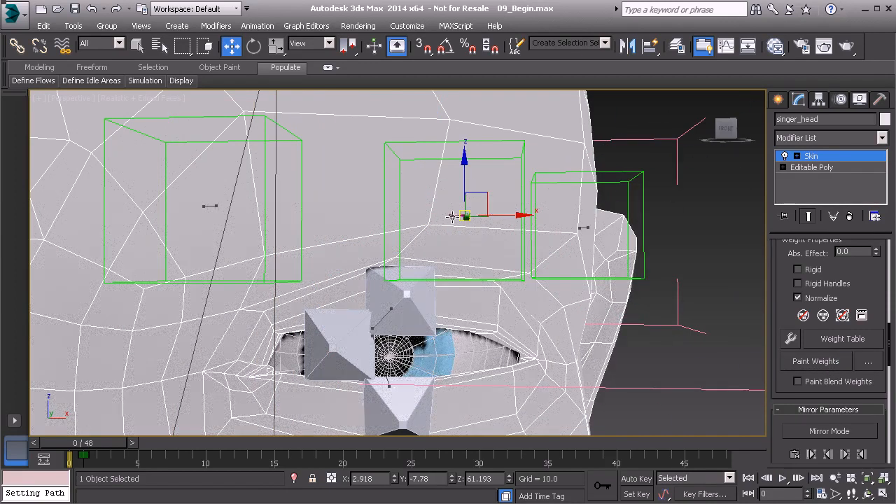
pyautogui.click(816, 361)
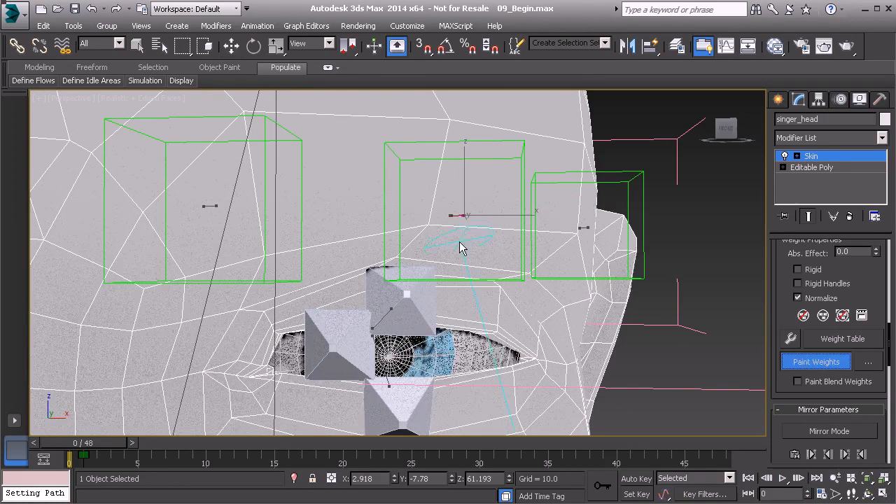
pyautogui.moveTo(454, 245)
pyautogui.keyDown('alt'); pyautogui.mouseDown(button='middle')
pyautogui.moveTo(456, 206)
pyautogui.moveTo(452, 234)
pyautogui.mouseUp(button='middle'); pyautogui.keyUp('alt')
pyautogui.moveTo(453, 234)
pyautogui.mouseDown()
pyautogui.moveTo(452, 194)
pyautogui.moveTo(443, 263)
pyautogui.moveTo(444, 246)
pyautogui.moveTo(440, 257)
pyautogui.mouseUp()
pyautogui.moveTo(440, 256)
pyautogui.keyDown('alt'); pyautogui.mouseDown(button='middle')
pyautogui.moveTo(476, 261)
pyautogui.moveTo(494, 252)
pyautogui.mouseUp(button='middle'); pyautogui.keyUp('alt')
pyautogui.moveTo(494, 252)
pyautogui.mouseDown()
pyautogui.moveTo(440, 185)
pyautogui.moveTo(411, 256)
pyautogui.mouseUp()
pyautogui.keyDown('alt'); pyautogui.moveTo(411, 255); pyautogui.dragTo(486, 248, button='middle'); pyautogui.keyUp('alt')
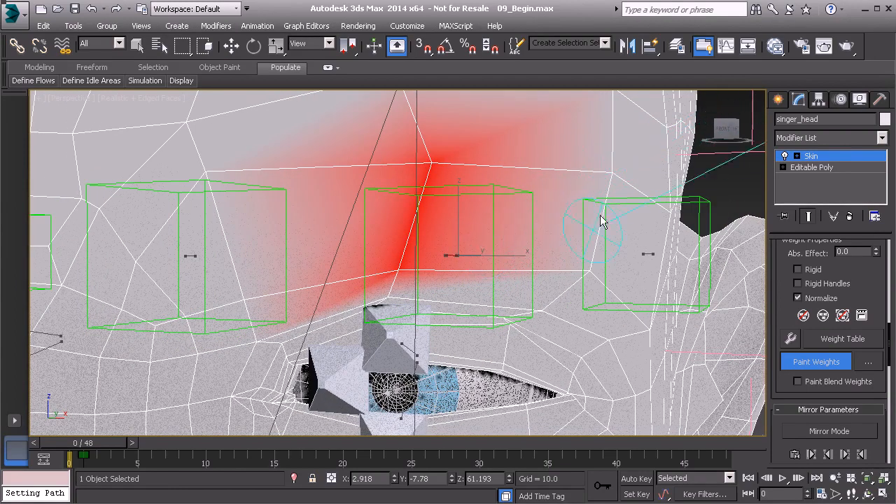
# - Extend the middle left brow bone's painted weights towards the outer brow and finish weight painting
pyautogui.scroll(-5, 426, 226)
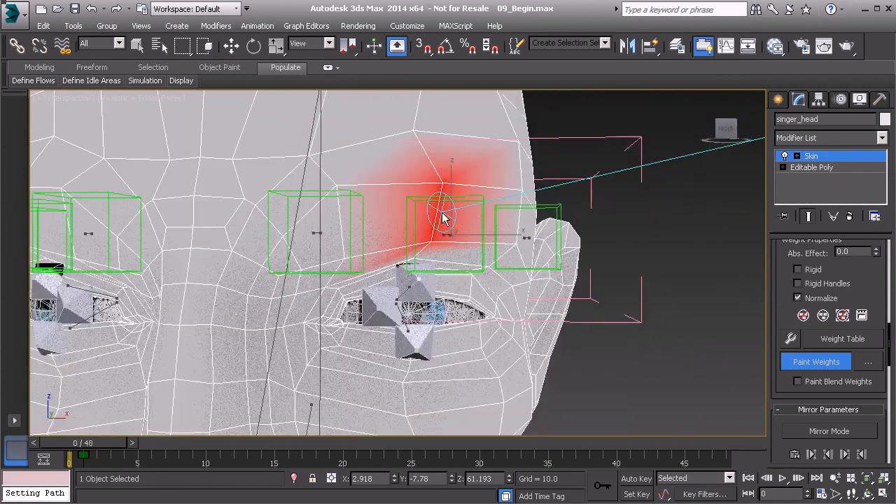
pyautogui.keyDown('alt'); pyautogui.moveTo(453, 203); pyautogui.dragTo(508, 205, button='middle'); pyautogui.keyUp('alt')
pyautogui.moveTo(518, 212); pyautogui.dragTo(500, 227)
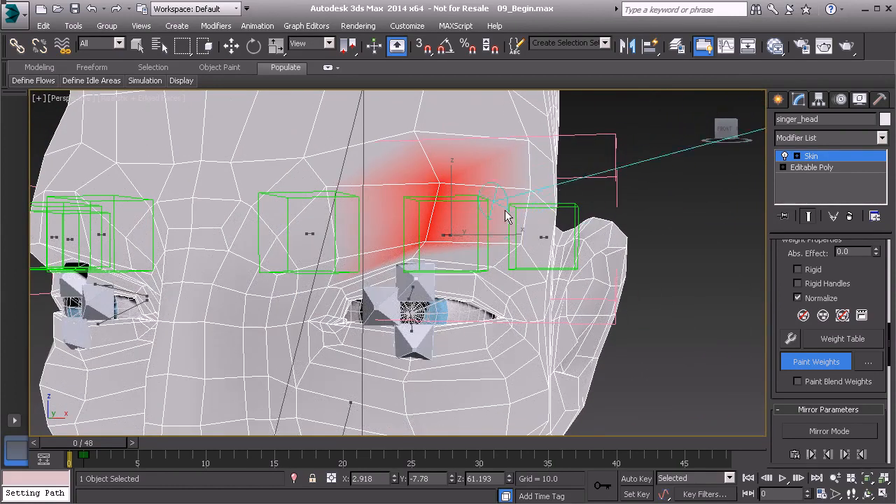
pyautogui.moveTo(531, 200)
pyautogui.mouseDown()
pyautogui.moveTo(540, 194)
pyautogui.moveTo(530, 185)
pyautogui.moveTo(524, 245)
pyautogui.moveTo(419, 216)
pyautogui.mouseUp()
pyautogui.keyDown('alt'); pyautogui.moveTo(410, 200); pyautogui.dragTo(444, 203, button='middle'); pyautogui.keyUp('alt')
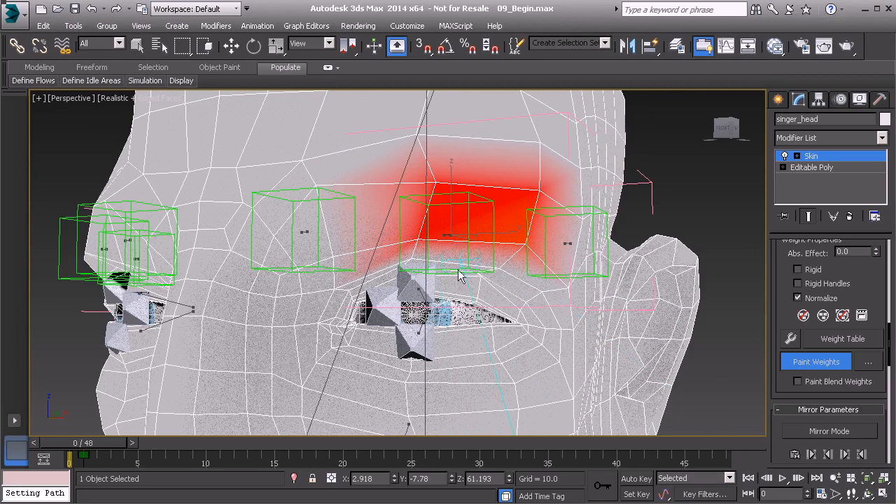
pyautogui.moveTo(454, 268); pyautogui.dragTo(444, 231)
pyautogui.moveTo(444, 230)
pyautogui.keyDown('alt'); pyautogui.mouseDown(button='middle')
pyautogui.moveTo(434, 245)
pyautogui.moveTo(386, 194)
pyautogui.mouseUp(button='middle'); pyautogui.keyUp('alt')
pyautogui.moveTo(387, 194)
pyautogui.mouseDown()
pyautogui.moveTo(430, 242)
pyautogui.moveTo(503, 236)
pyautogui.mouseUp()
pyautogui.keyDown('alt'); pyautogui.moveTo(503, 236); pyautogui.dragTo(326, 239, button='middle'); pyautogui.keyUp('alt')
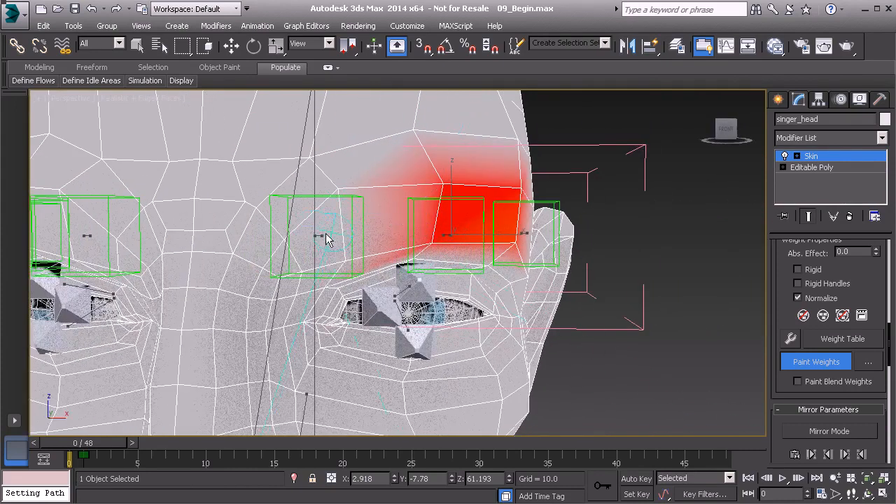
pyautogui.click(817, 362)
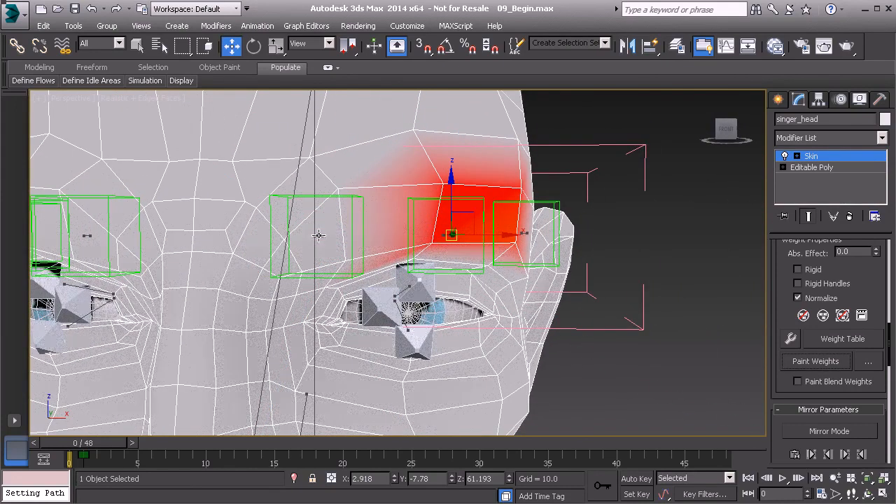
# - Select the inner left brow bone's envelope and paint skin weights onto the vertices at the brow's inner end
pyautogui.click(319, 235)
pyautogui.moveTo(319, 235); pyautogui.dragTo(384, 257, button='middle')
pyautogui.click(816, 362)
pyautogui.moveTo(388, 233)
pyautogui.mouseDown()
pyautogui.moveTo(370, 255)
pyautogui.moveTo(414, 236)
pyautogui.moveTo(404, 282)
pyautogui.moveTo(361, 270)
pyautogui.moveTo(378, 280)
pyautogui.moveTo(410, 279)
pyautogui.mouseUp()
pyautogui.moveTo(364, 271)
pyautogui.keyDown('alt'); pyautogui.mouseDown(button='middle')
pyautogui.moveTo(385, 257)
pyautogui.moveTo(376, 264)
pyautogui.moveTo(344, 254)
pyautogui.moveTo(320, 222)
pyautogui.moveTo(328, 240)
pyautogui.mouseUp(button='middle'); pyautogui.keyUp('alt')
pyautogui.scroll(5, 371, 266)
pyautogui.scroll(-3, 372, 268)
pyautogui.scroll(-2, 371, 268)
pyautogui.scroll(-4, 342, 214)
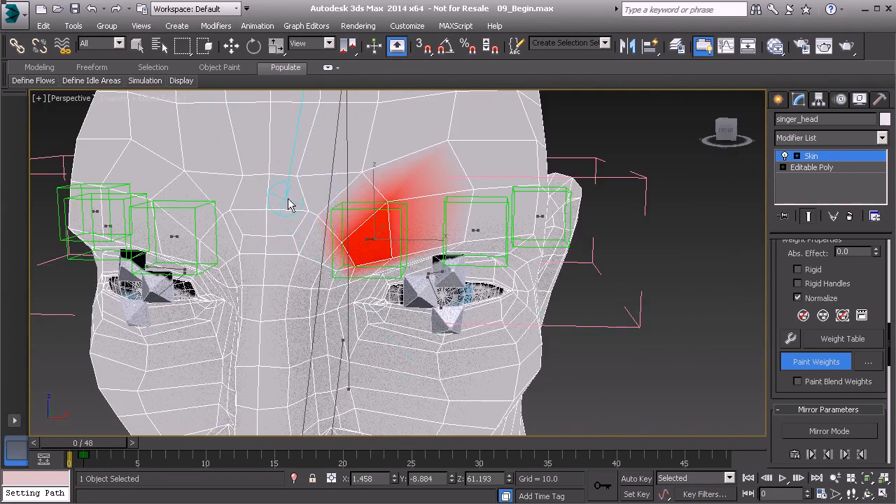
# - Strengthen the inner left brow bone's weights around its inner edge and turn off weight painting
pyautogui.moveTo(336, 244)
pyautogui.keyDown('alt'); pyautogui.mouseDown(button='middle')
pyautogui.moveTo(370, 238)
pyautogui.moveTo(363, 235)
pyautogui.mouseUp(button='middle'); pyautogui.keyUp('alt')
pyautogui.moveTo(363, 235)
pyautogui.mouseDown()
pyautogui.moveTo(399, 238)
pyautogui.moveTo(390, 238)
pyautogui.mouseUp()
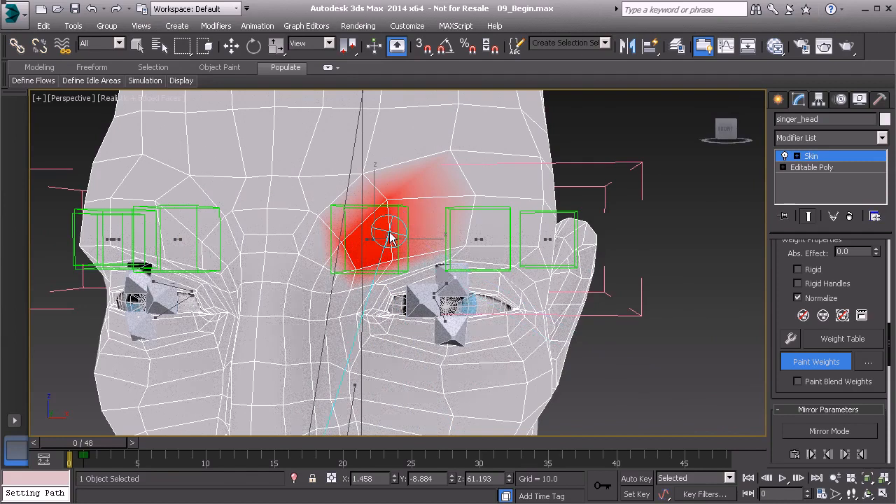
pyautogui.moveTo(410, 238)
pyautogui.keyDown('alt'); pyautogui.mouseDown(button='middle')
pyautogui.moveTo(378, 239)
pyautogui.moveTo(410, 233)
pyautogui.moveTo(394, 254)
pyautogui.mouseUp(button='middle'); pyautogui.keyUp('alt')
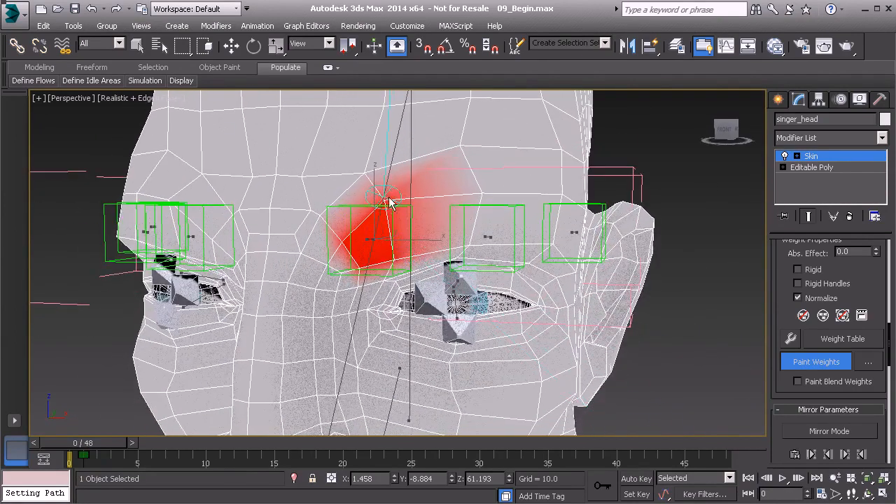
pyautogui.click(816, 362)
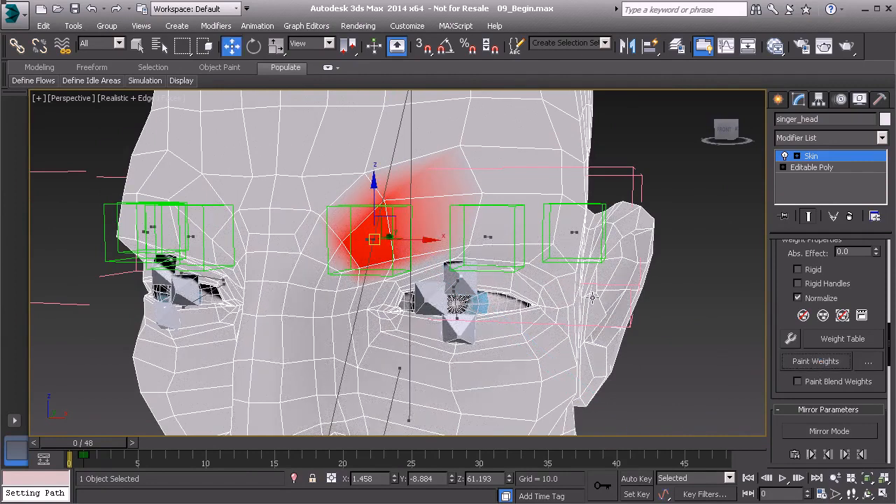
# - Leave envelope editing and move the middle left brow bone around to test how the brow deforms
pyautogui.click(834, 160)
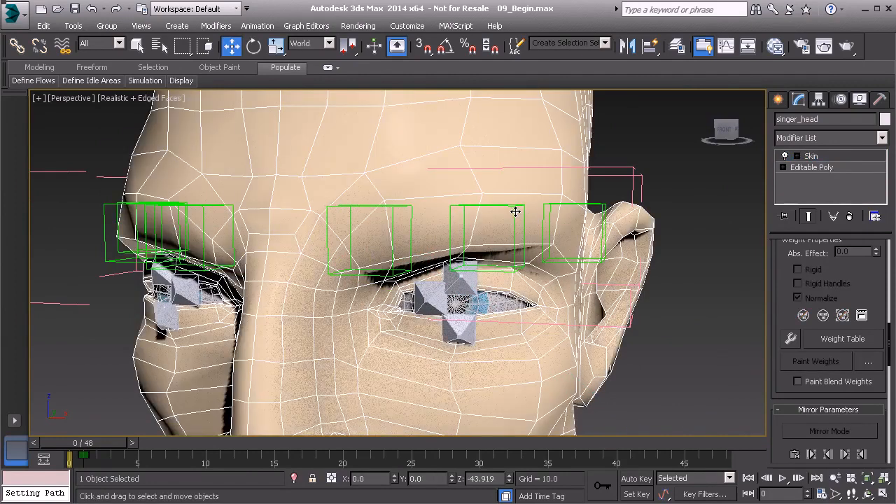
pyautogui.click(515, 211)
pyautogui.keyDown('alt'); pyautogui.moveTo(515, 215); pyautogui.dragTo(497, 233, button='middle'); pyautogui.keyUp('alt')
pyautogui.moveTo(494, 235); pyautogui.dragTo(500, 211)
pyautogui.keyDown('alt'); pyautogui.moveTo(501, 211); pyautogui.dragTo(493, 274, button='middle'); pyautogui.keyUp('alt')
pyautogui.moveTo(495, 271); pyautogui.dragTo(473, 261)
pyautogui.keyDown('alt'); pyautogui.moveTo(473, 260); pyautogui.dragTo(562, 277, button='middle'); pyautogui.keyUp('alt')
# - Test the brow deformation further by rotating the middle left brow bone and scaling it to 138 percent
pyautogui.press('e')
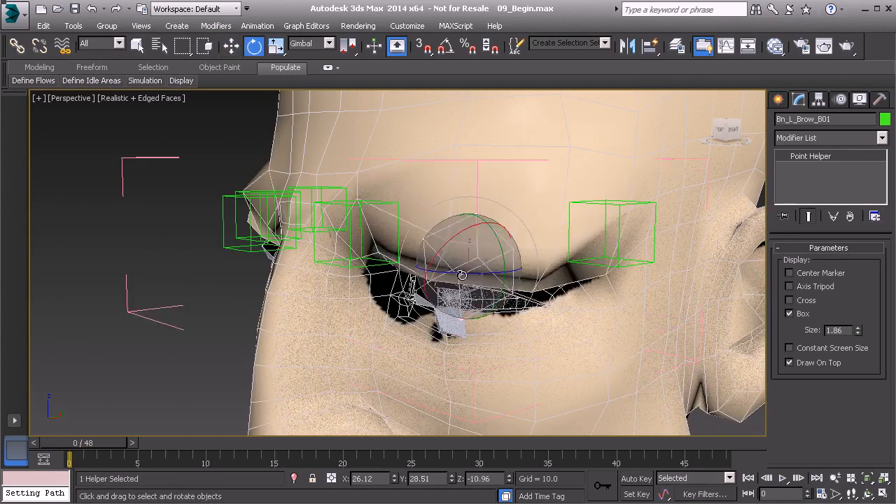
pyautogui.keyDown('alt'); pyautogui.moveTo(490, 265); pyautogui.dragTo(455, 257, button='middle'); pyautogui.keyUp('alt')
pyautogui.press('r')
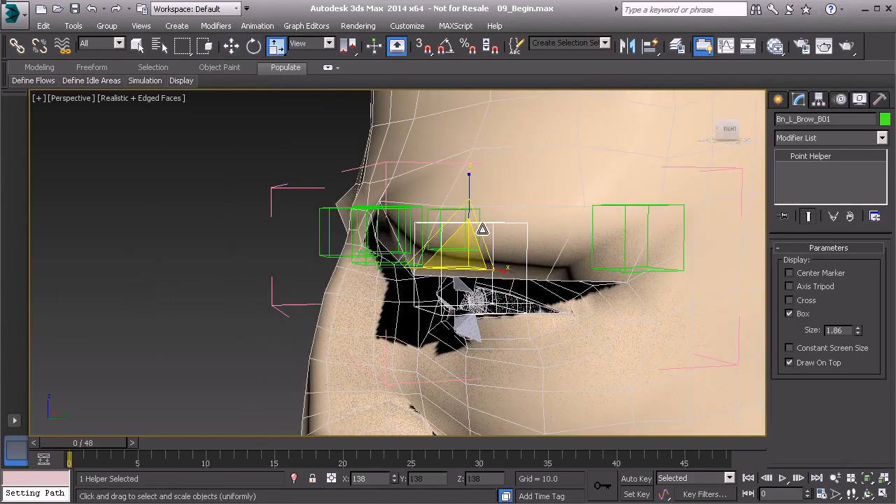
# - Undo the test transforms on the middle left brow bone
pyautogui.hotkey('ctrl', 'z')
pyautogui.hotkey('ctrl', 'z')
pyautogui.hotkey('ctrl', 'z')
pyautogui.keyDown('alt'); pyautogui.moveTo(482, 230); pyautogui.dragTo(449, 236, button='middle'); pyautogui.keyUp('alt')
pyautogui.keyDown('alt'); pyautogui.moveTo(396, 226); pyautogui.dragTo(452, 225, button='middle'); pyautogui.keyUp('alt')
# - Select the singer head and add a MeshSmooth modifier above its Skin modifier
pyautogui.click(429, 145)
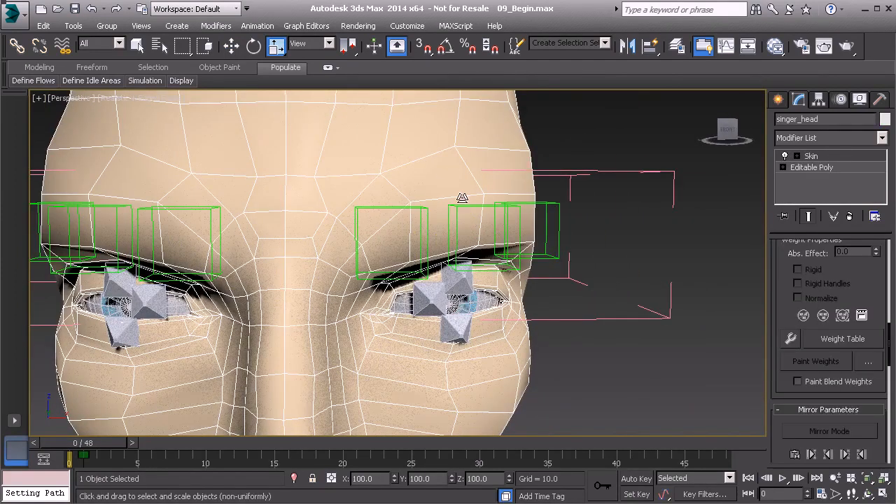
pyautogui.scroll(-4, 434, 218)
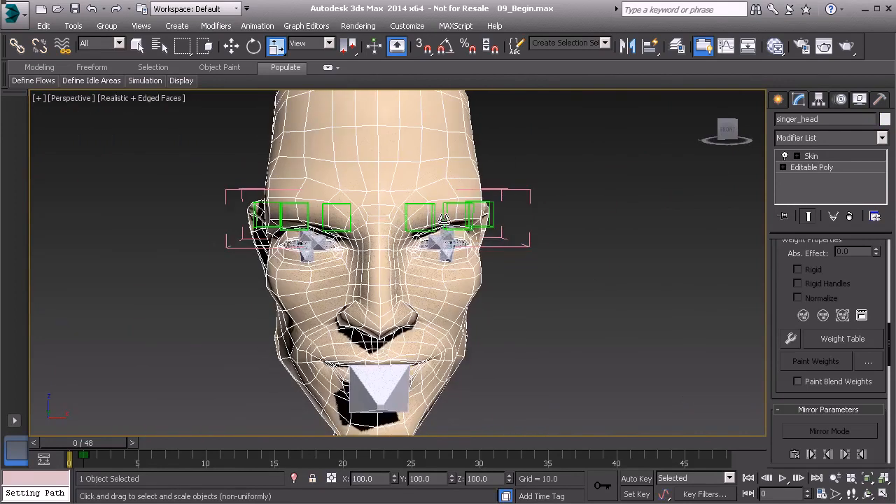
pyautogui.moveTo(443, 218); pyautogui.dragTo(450, 260, button='middle')
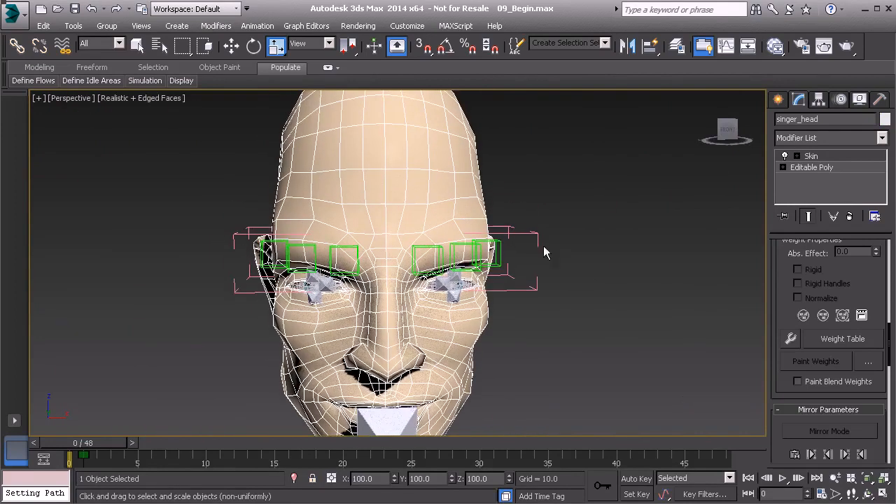
pyautogui.click(826, 138)
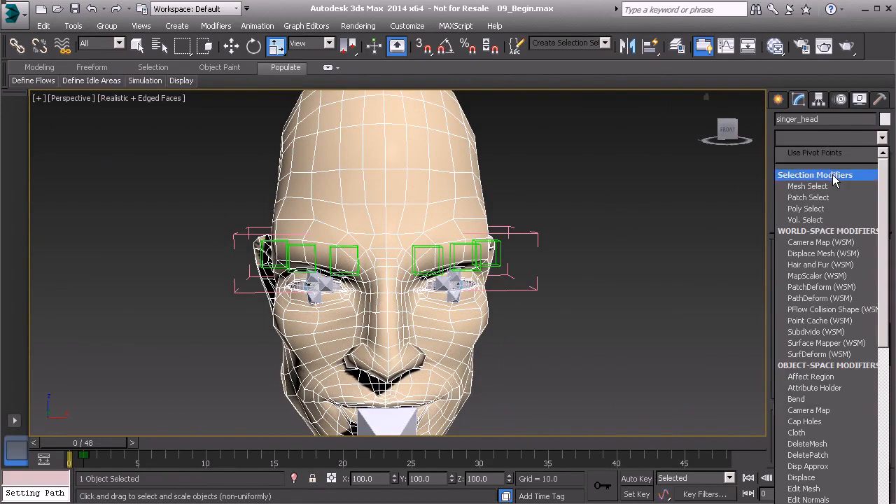
pyautogui.scroll(-1, 833, 177)
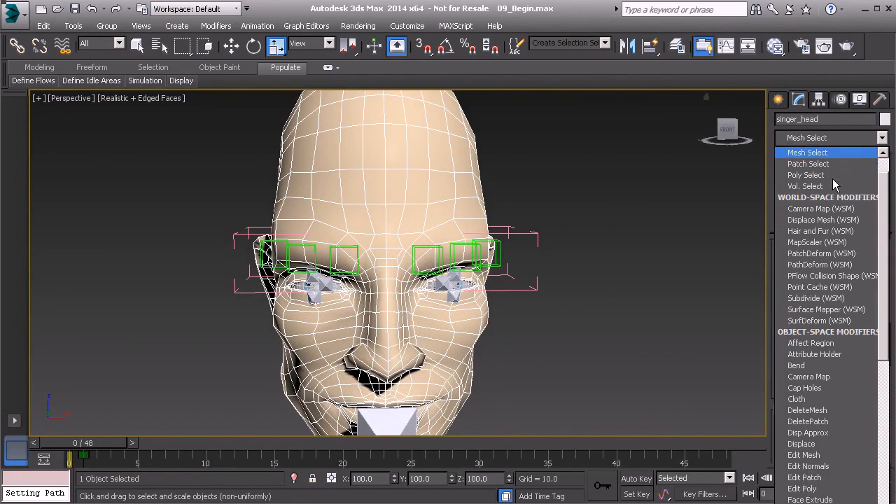
pyautogui.scroll(-13, 833, 184)
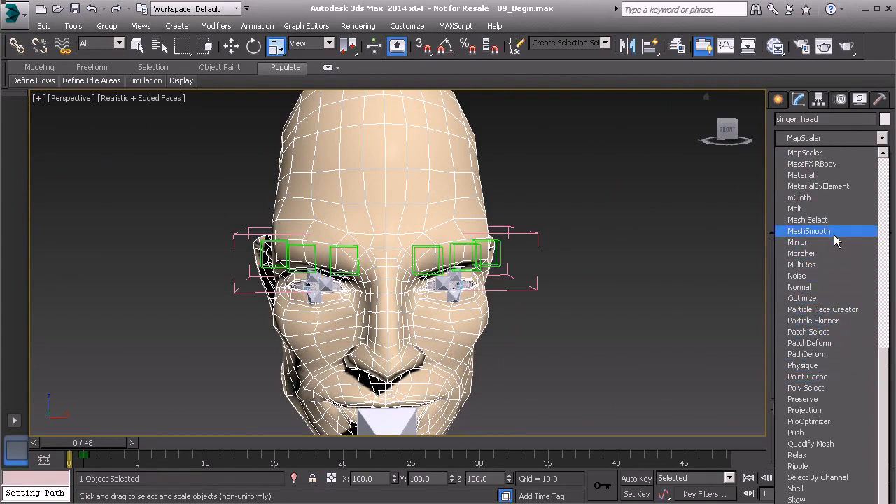
pyautogui.click(834, 234)
# - Move the middle left brow bone down over the eye to test the smoothed deformation, and return it to its rest position
pyautogui.keyDown('alt'); pyautogui.moveTo(534, 255); pyautogui.dragTo(550, 277, button='middle'); pyautogui.keyUp('alt')
pyautogui.scroll(5, 502, 242)
pyautogui.keyDown('alt'); pyautogui.moveTo(477, 235); pyautogui.dragTo(505, 269, button='middle'); pyautogui.keyUp('alt')
pyautogui.click(537, 253)
pyautogui.press('w')
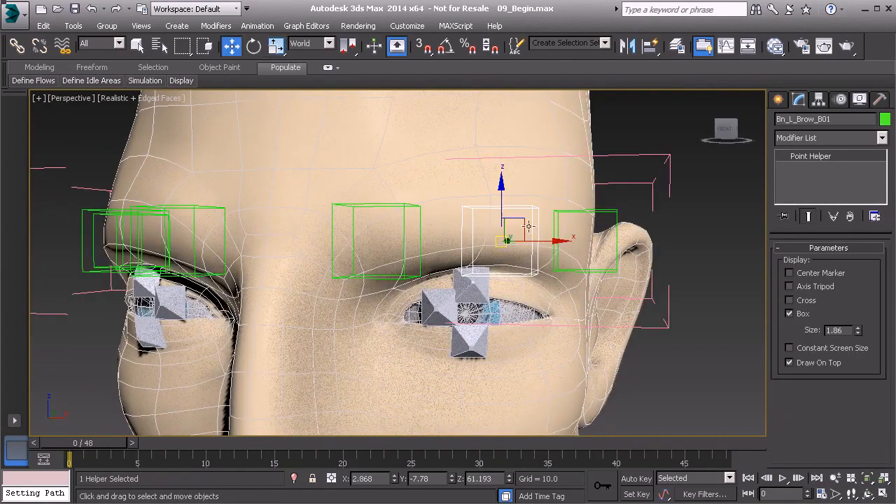
pyautogui.moveTo(524, 221); pyautogui.dragTo(534, 264)
pyautogui.keyDown('alt'); pyautogui.moveTo(534, 264); pyautogui.dragTo(456, 254, button='middle'); pyautogui.keyUp('alt')
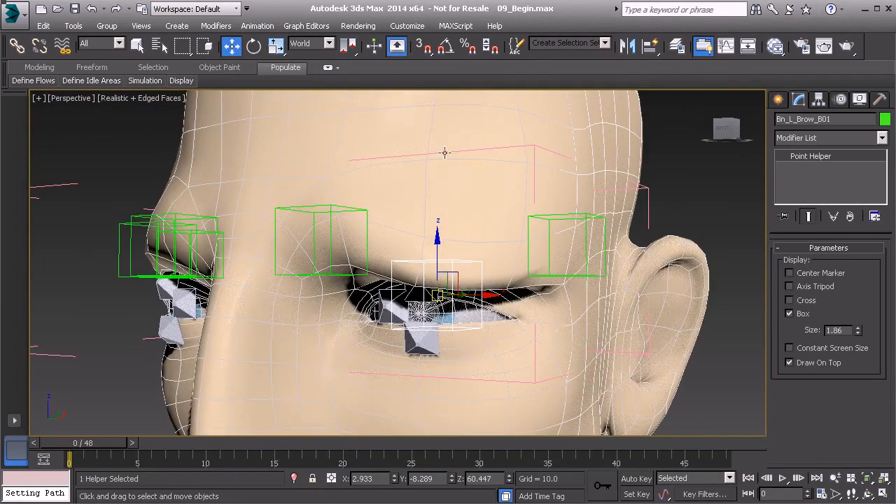
pyautogui.keyDown('alt'); pyautogui.moveTo(527, 245); pyautogui.dragTo(501, 273, button='middle'); pyautogui.keyUp('alt')
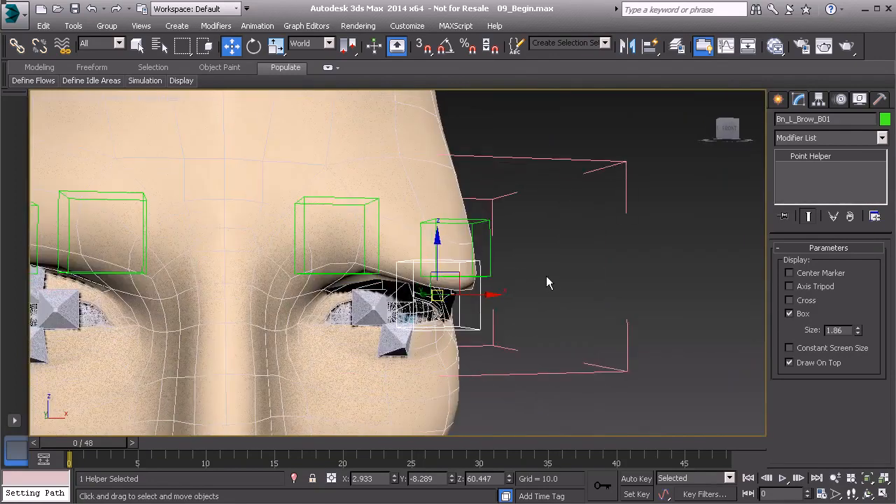
pyautogui.keyDown('alt'); pyautogui.rightClick(546, 269); pyautogui.keyUp('alt')
pyautogui.click(514, 243)
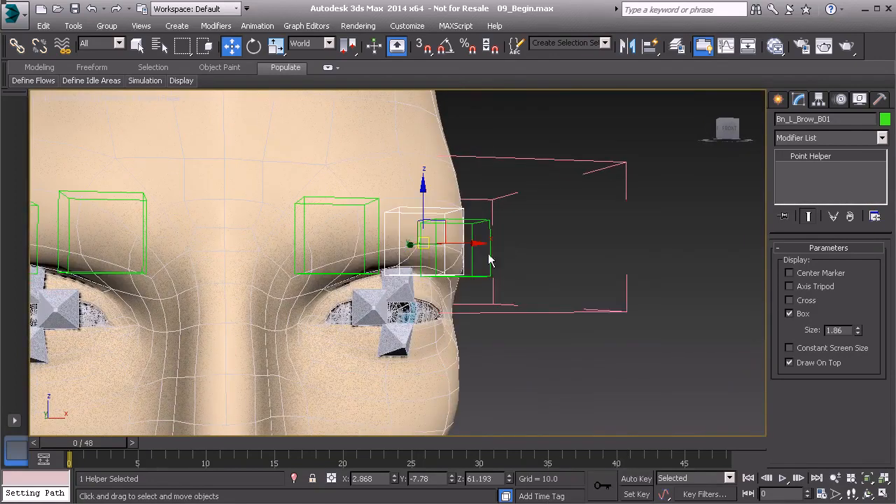
# - Select the singer head and remove its MeshSmooth modifier
pyautogui.keyDown('alt'); pyautogui.moveTo(558, 267); pyautogui.dragTo(527, 267, button='middle'); pyautogui.keyUp('alt')
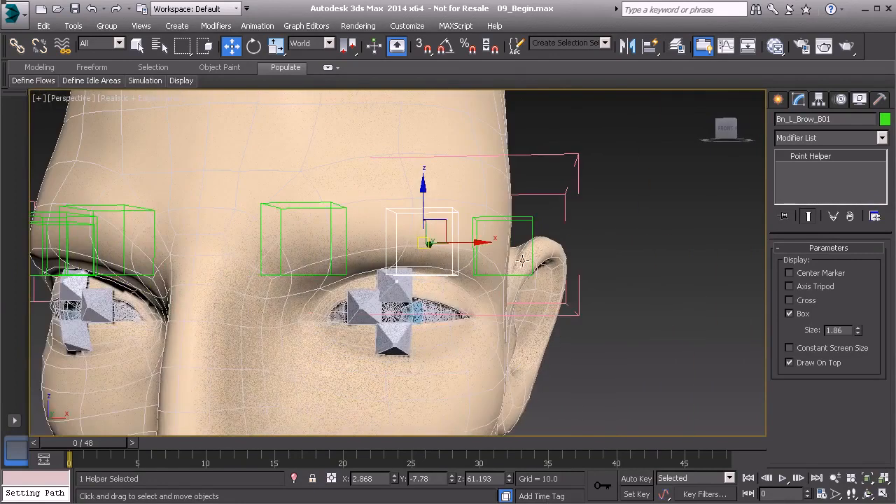
pyautogui.click(457, 169)
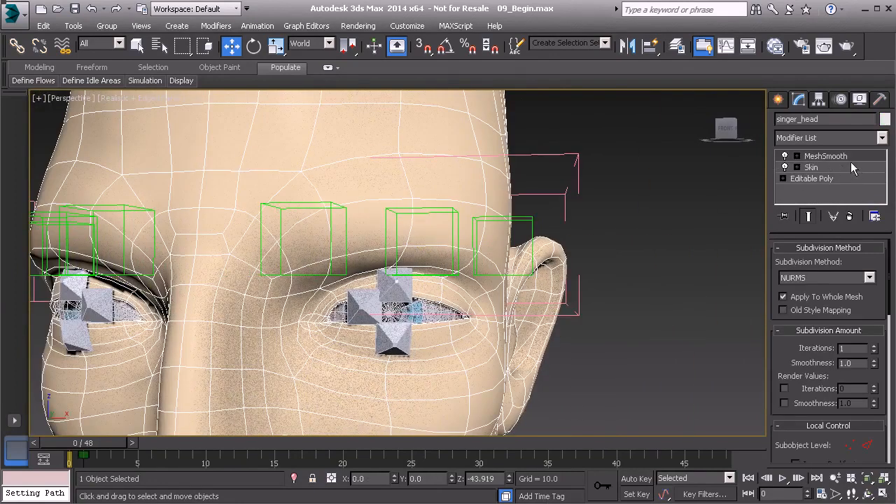
pyautogui.click(850, 217)
pyautogui.keyDown('alt'); pyautogui.moveTo(457, 247); pyautogui.dragTo(573, 253, button='middle'); pyautogui.keyUp('alt')
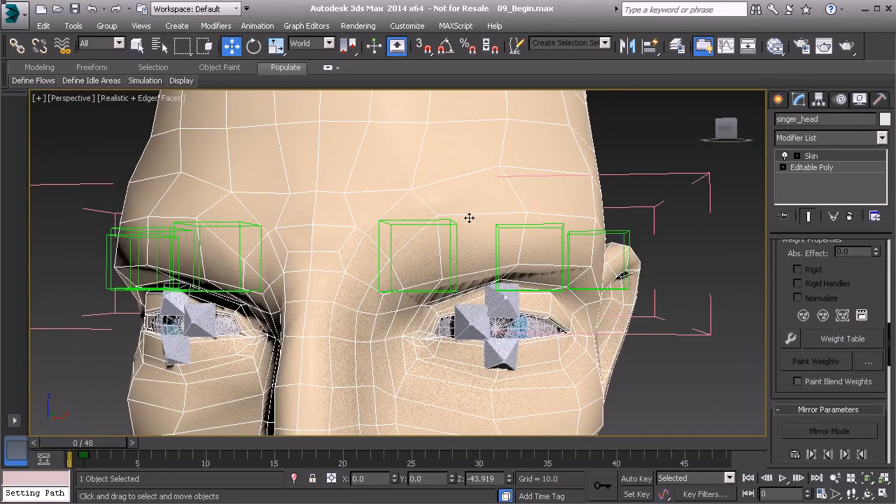
pyautogui.scroll(-5, 470, 217)
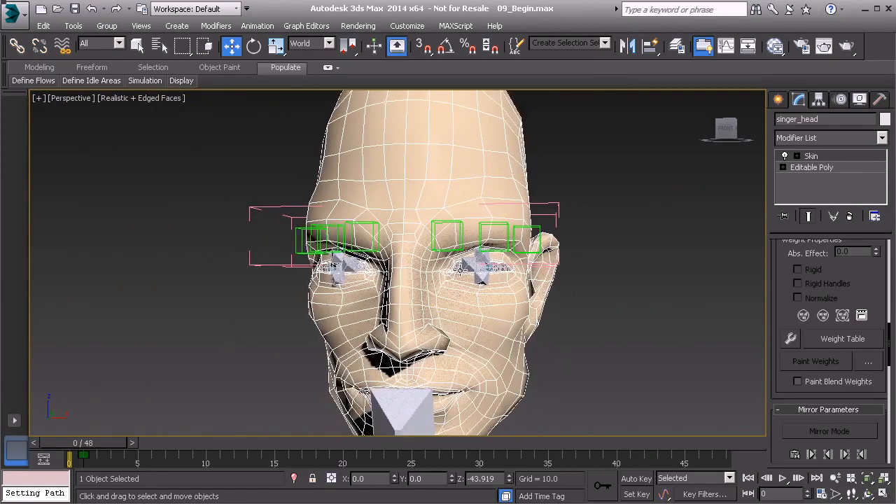
pyautogui.keyDown('alt'); pyautogui.moveTo(518, 297); pyautogui.dragTo(470, 310, button='middle'); pyautogui.keyUp('alt')
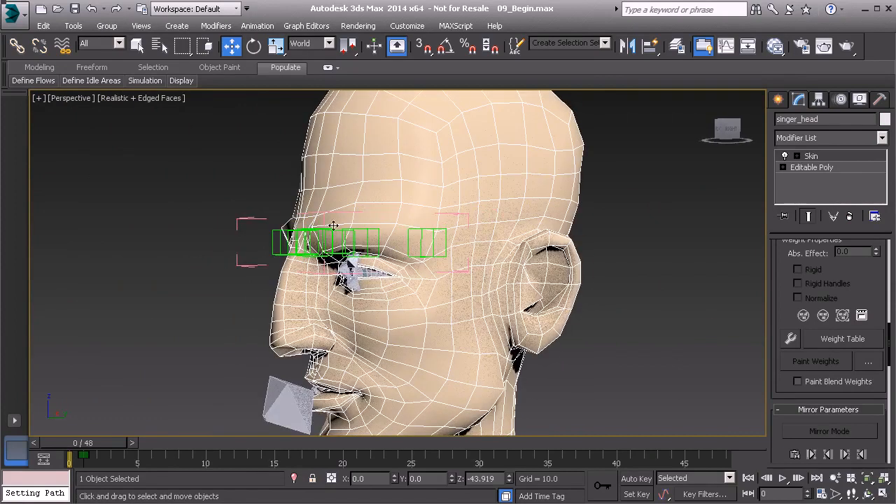
pyautogui.keyDown('alt'); pyautogui.moveTo(385, 286); pyautogui.dragTo(450, 340, button='middle'); pyautogui.keyUp('alt')
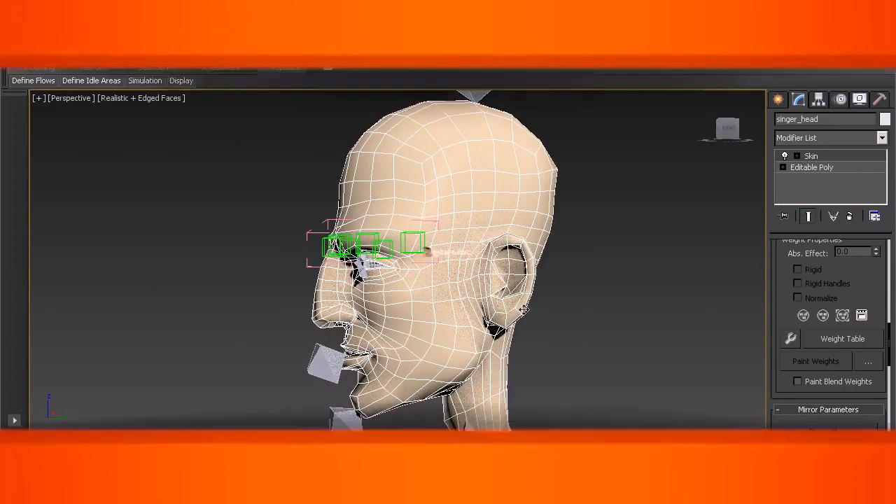